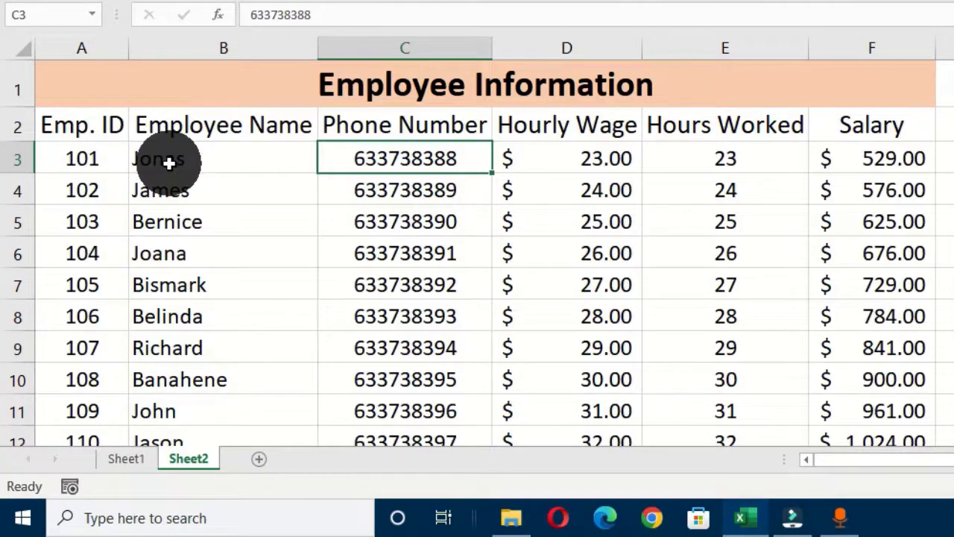
Select all the employee names in B3:B27 of Sheet2
drag(187, 158, 212, 255)
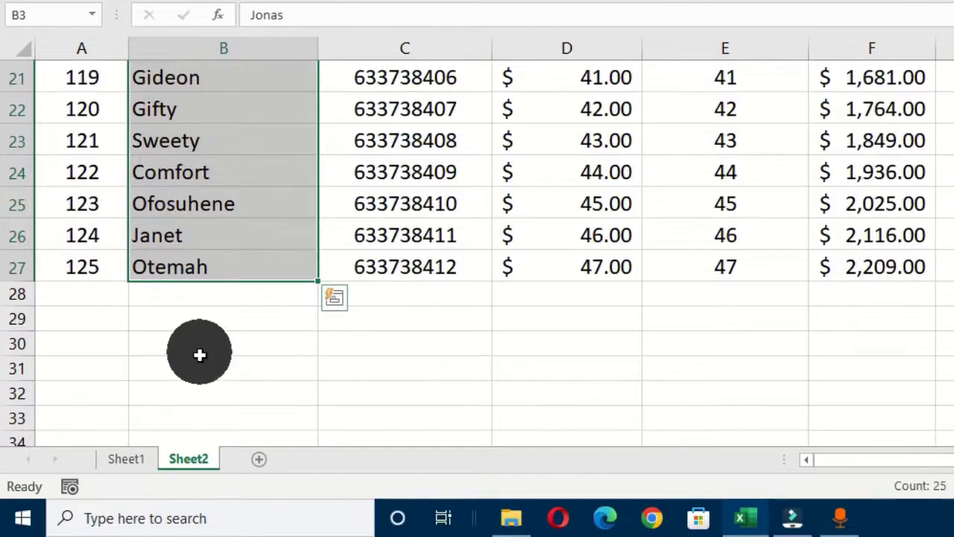
scroll(198, 353, up, 6)
scroll(199, 354, up, 1)
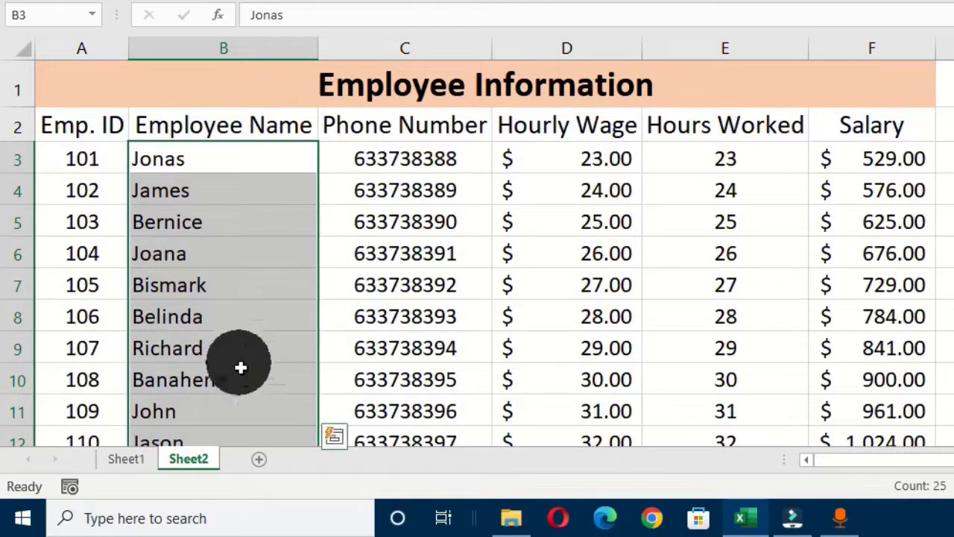
Add a new worksheet named after the first employee in the list, plus a second blank worksheet
click(262, 461)
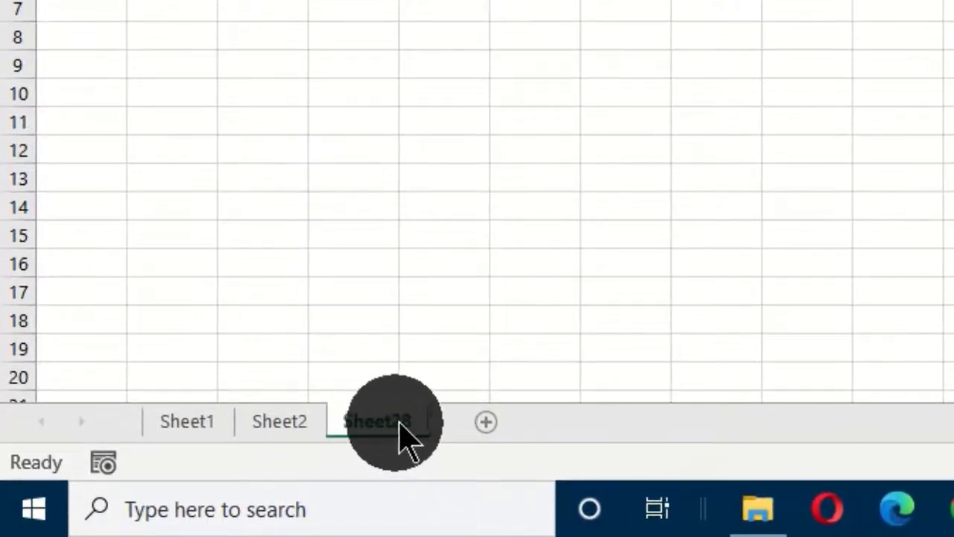
double_click(406, 422)
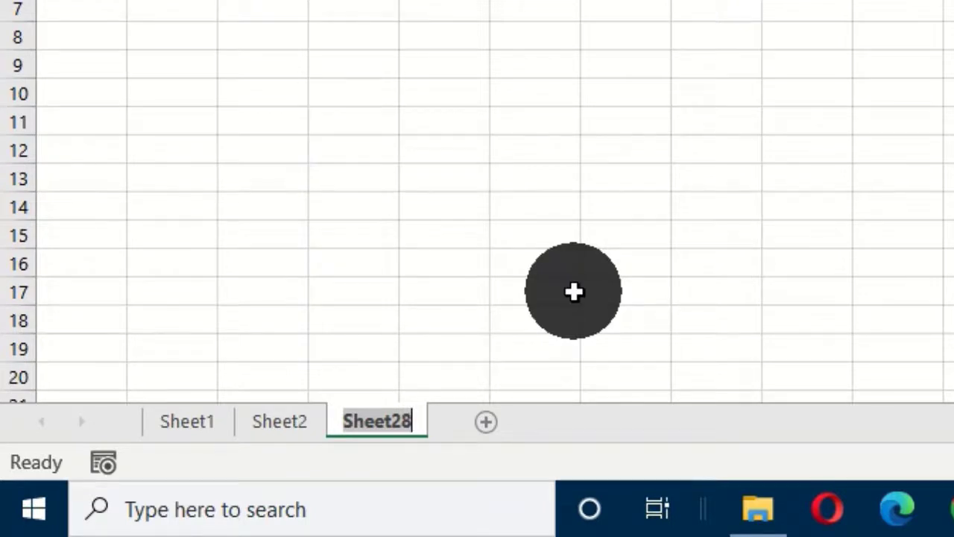
text(Jonas)
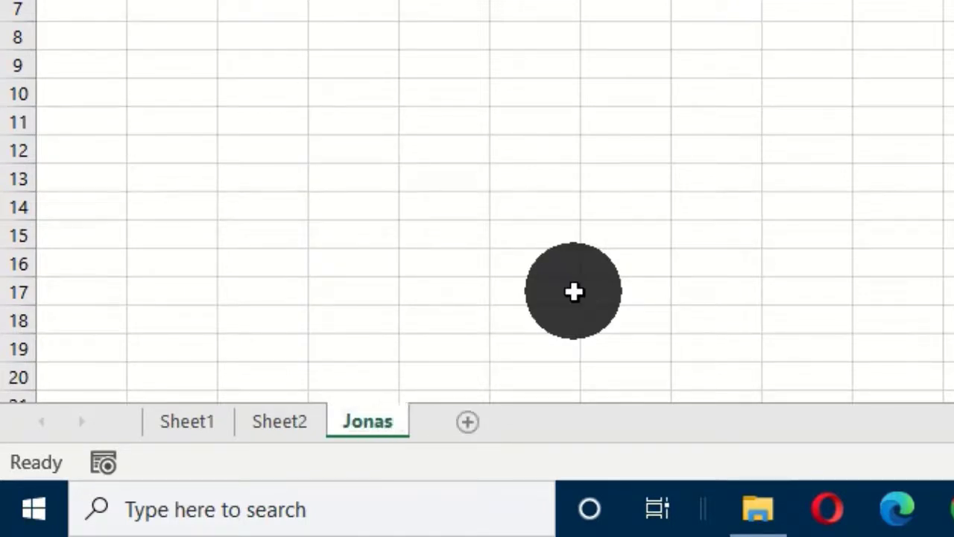
key(Return)
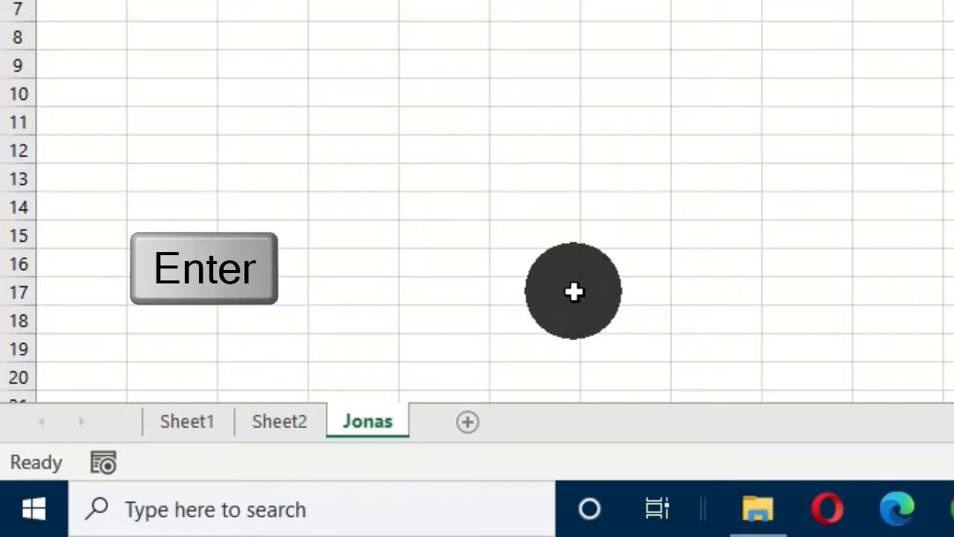
click(467, 421)
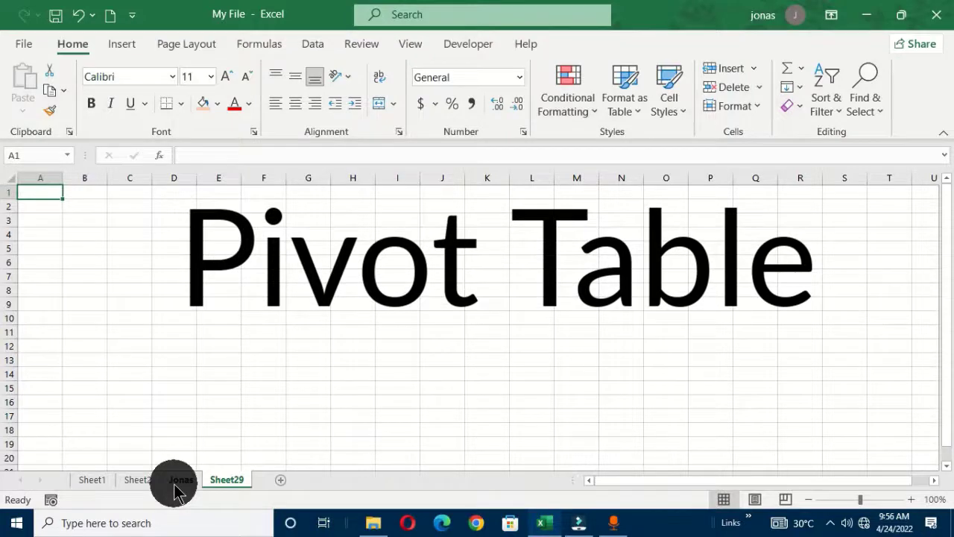
Delete the two newly added worksheets together
click(181, 480)
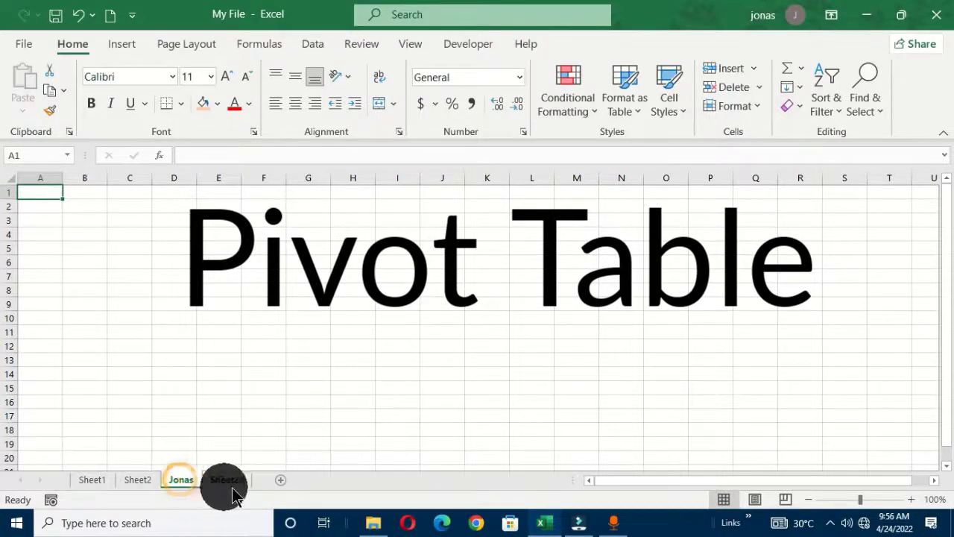
ctrl+click(223, 481)
right_click(187, 491)
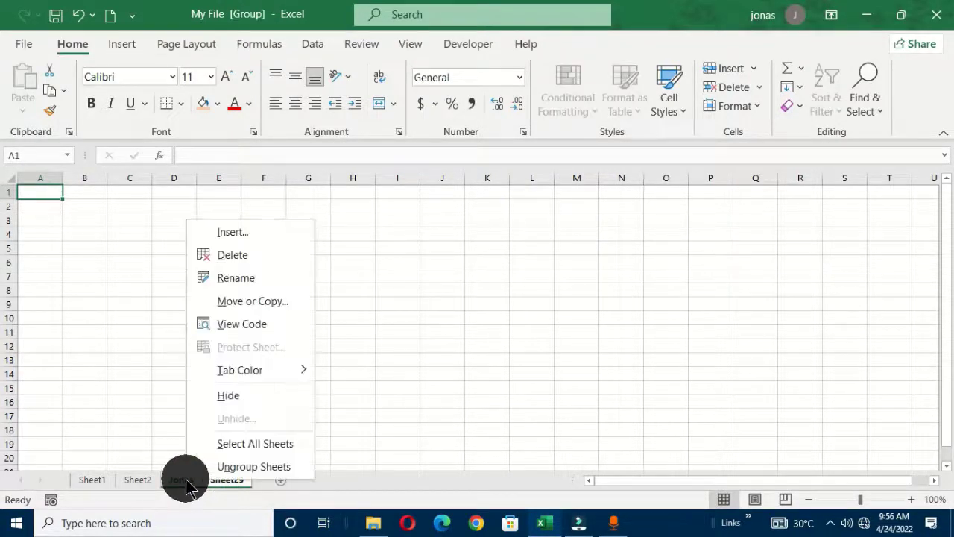
click(221, 256)
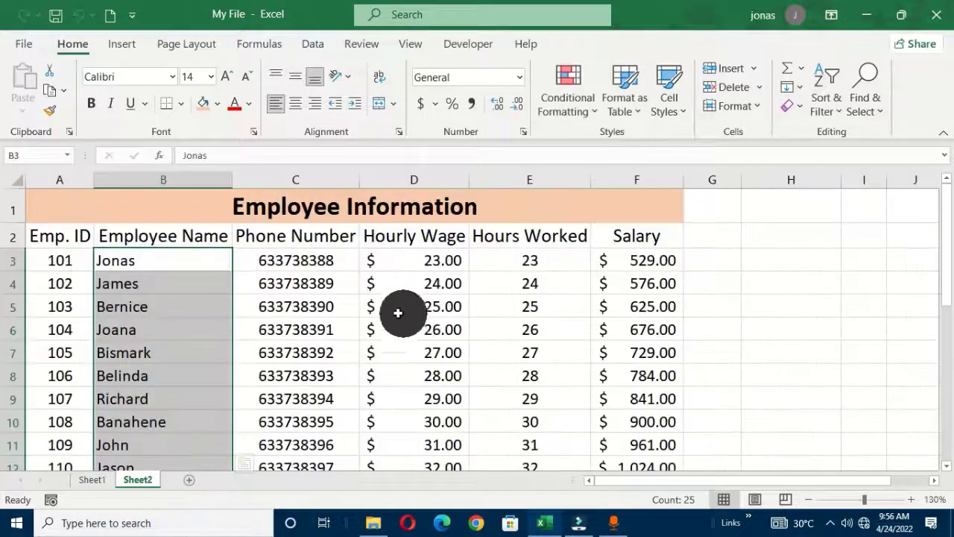
Start creating a PivotTable from the employee table on Sheet2, moving the dialog clear of the data
click(280, 307)
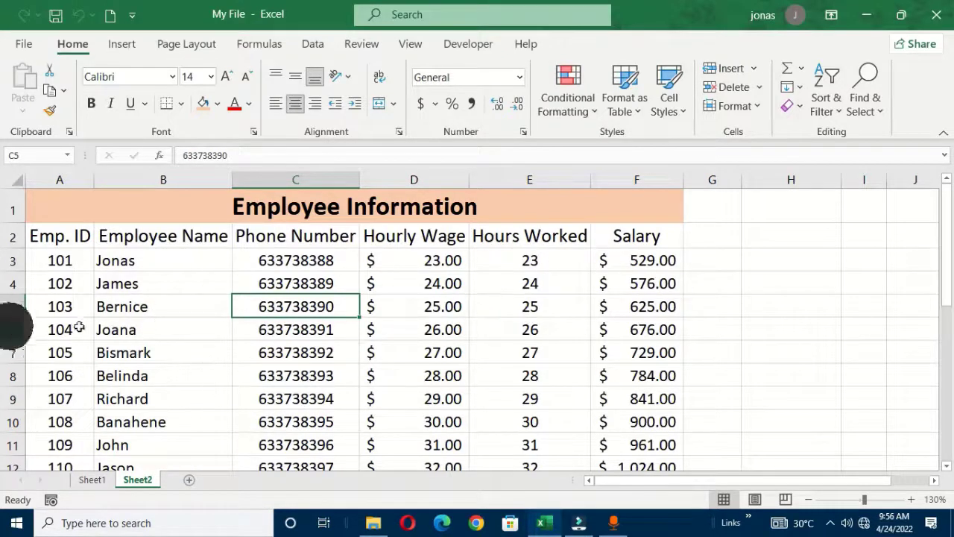
click(195, 332)
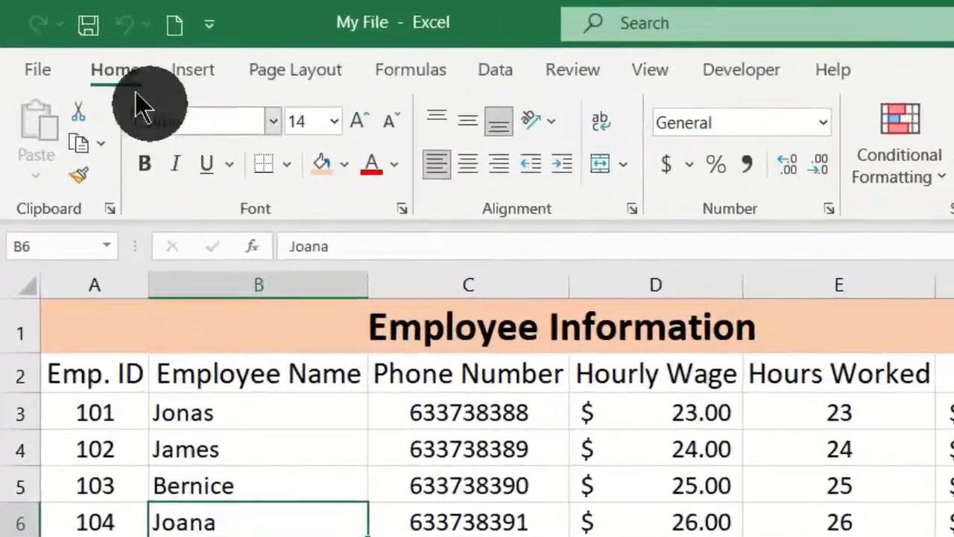
click(196, 70)
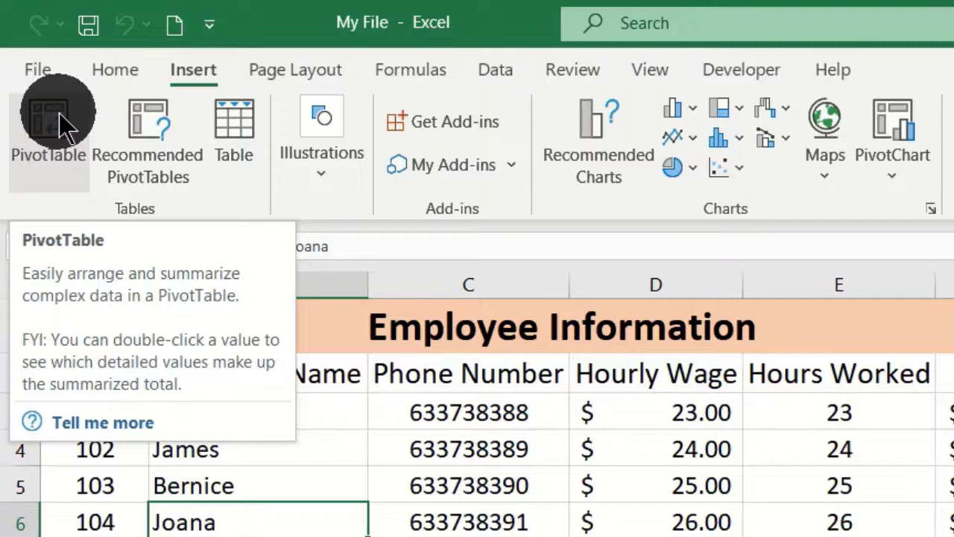
click(64, 127)
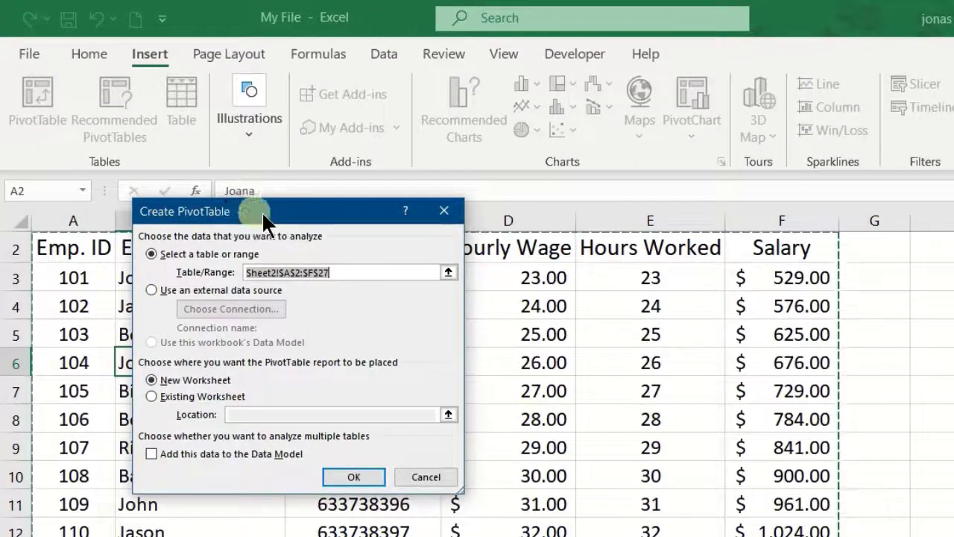
drag(263, 216, 759, 83)
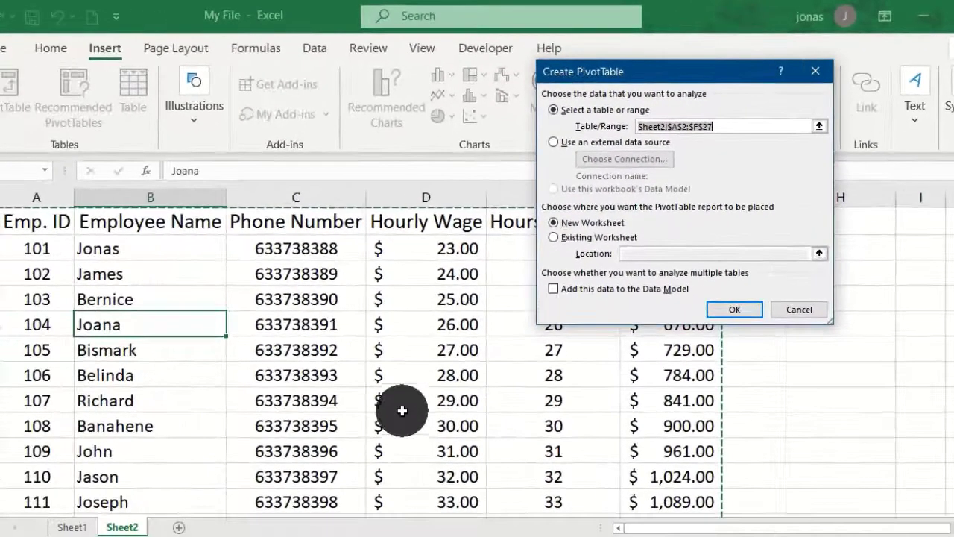
Check the extent of the proposed source data and reselect A2:F27 as the PivotTable's range
scroll(335, 466, up, 1)
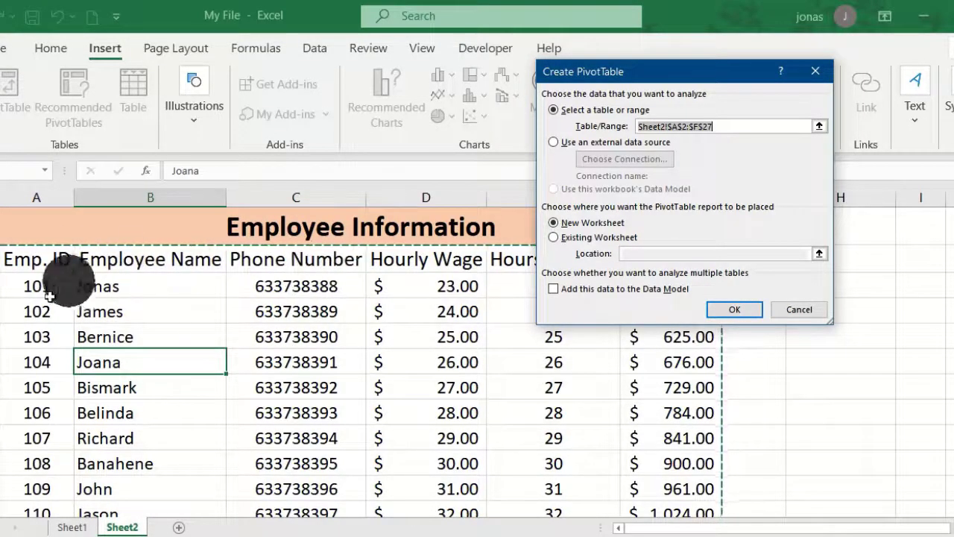
scroll(19, 453, down, 5)
scroll(206, 453, up, 3)
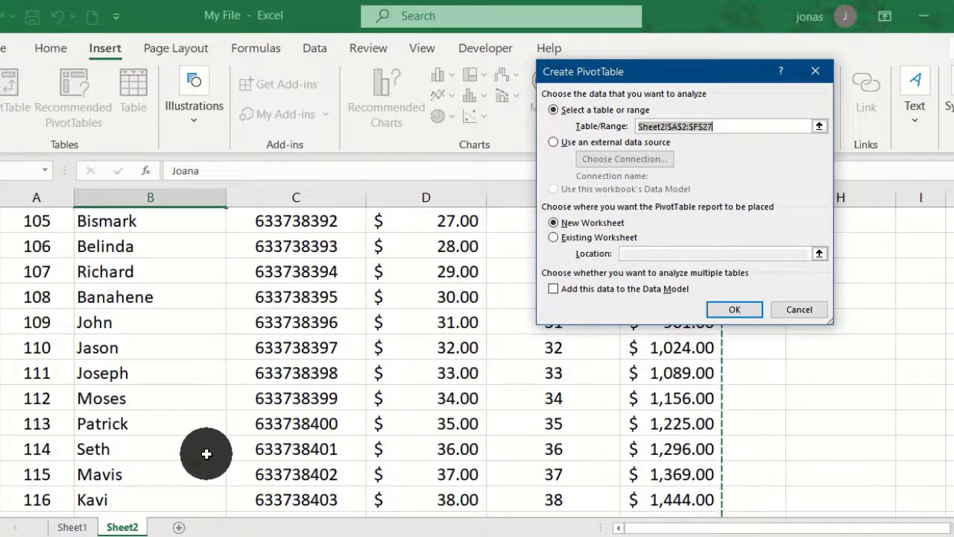
scroll(206, 453, up, 2)
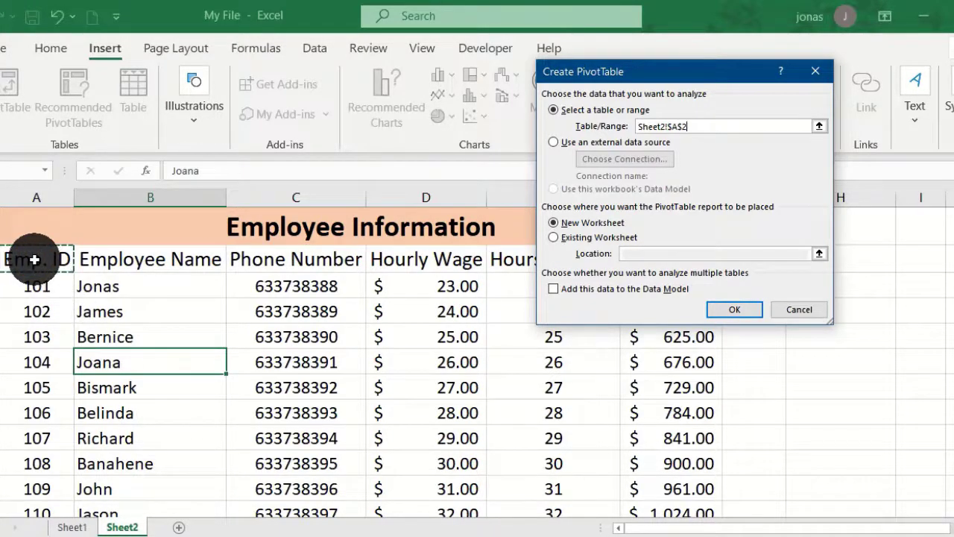
drag(34, 259, 712, 510)
drag(656, 521, 621, 347)
scroll(300, 390, up, 7)
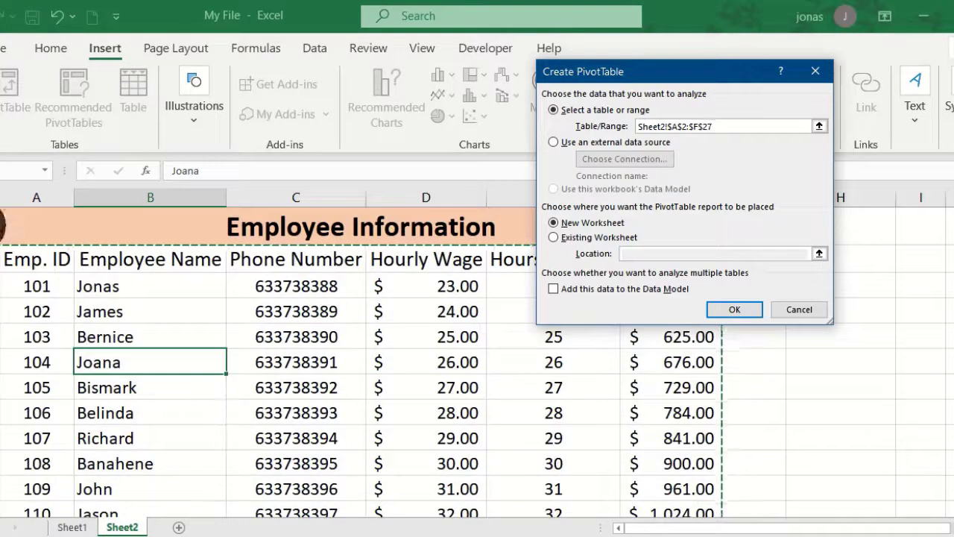
Define the PivotTable source again from the Emp. ID header, extending across to column F and down to row 27
click(27, 259)
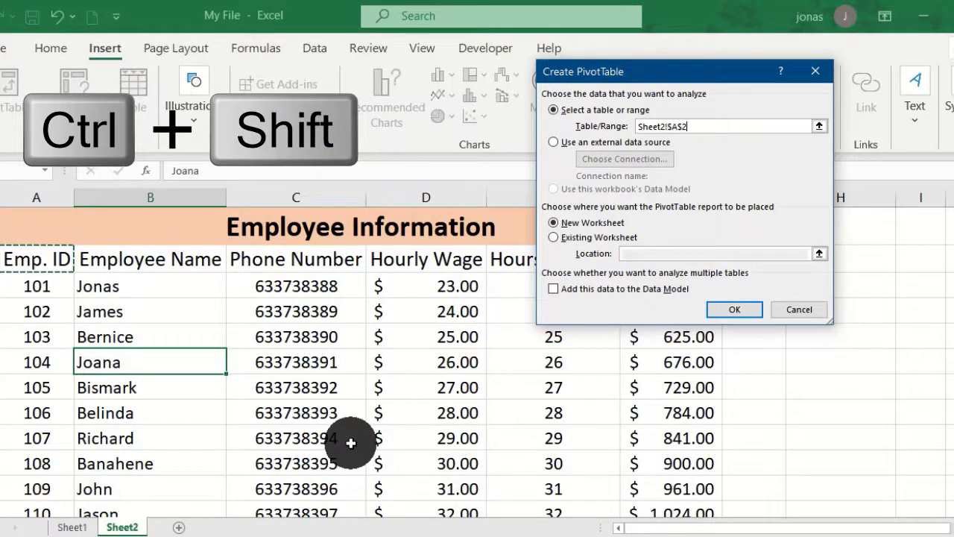
key(ctrl+shift+Right)
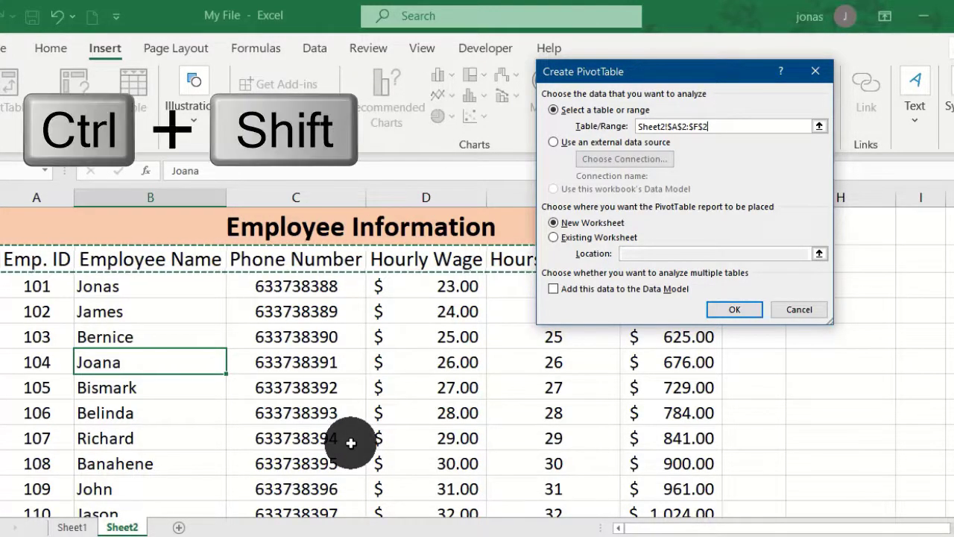
key(ctrl+shift+Down)
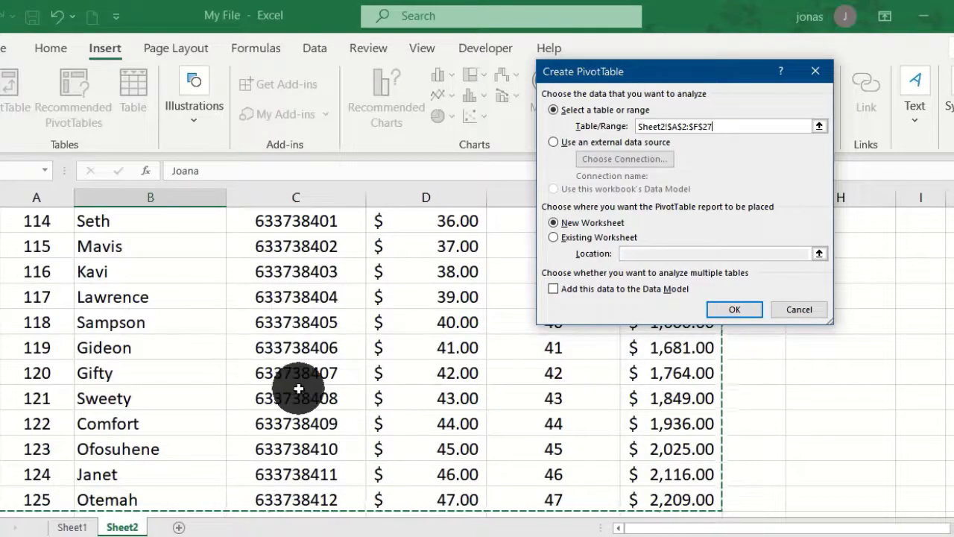
scroll(298, 388, up, 5)
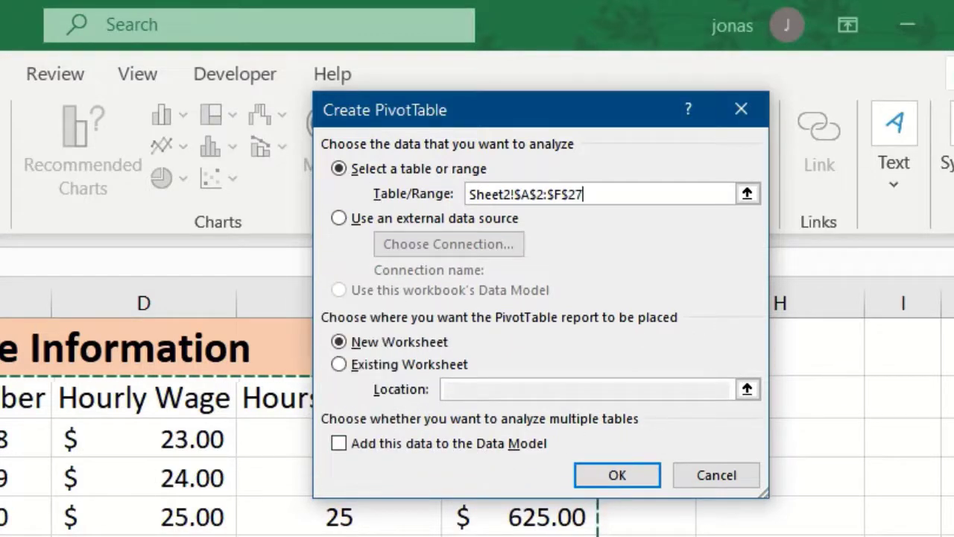
Place the PivotTable on the existing worksheet at Sheet2!H2 and create it
click(340, 365)
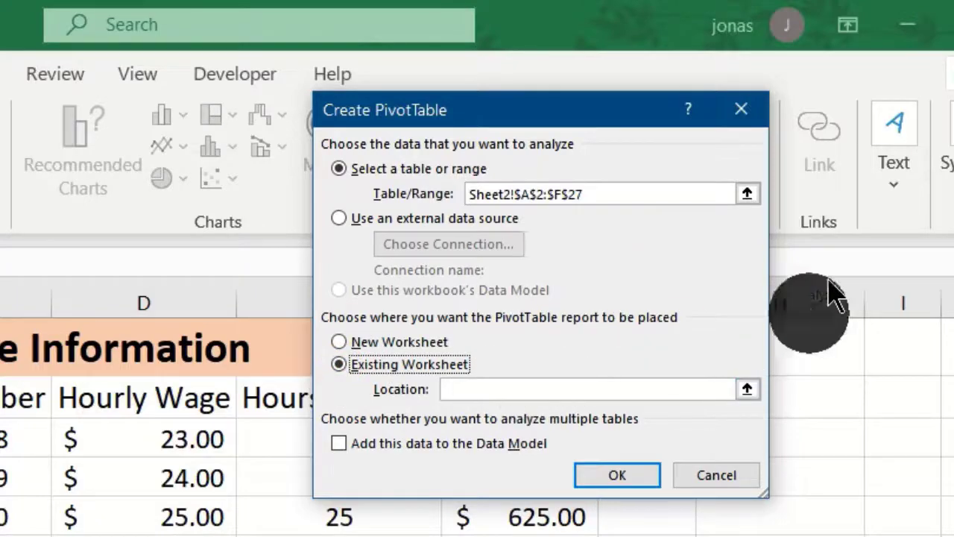
drag(528, 124, 195, 140)
click(762, 401)
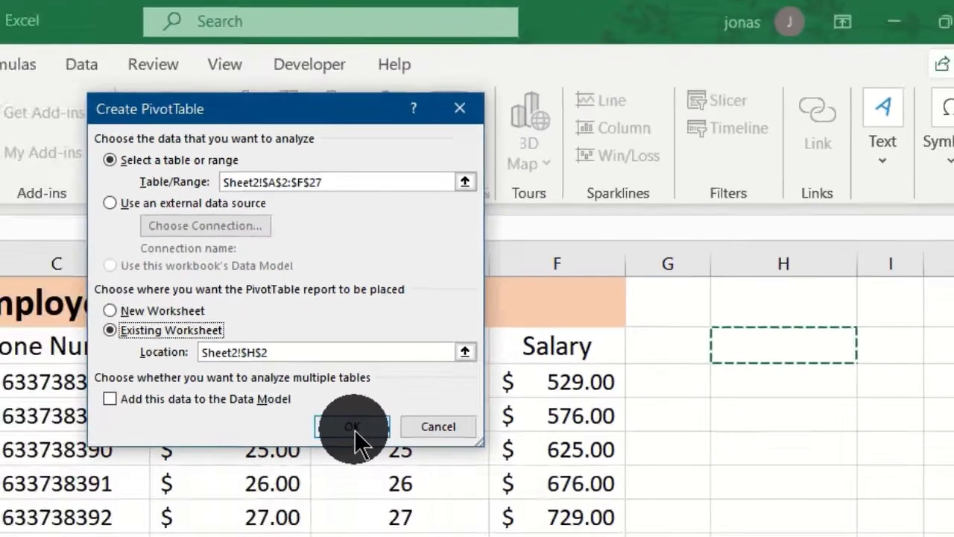
click(285, 490)
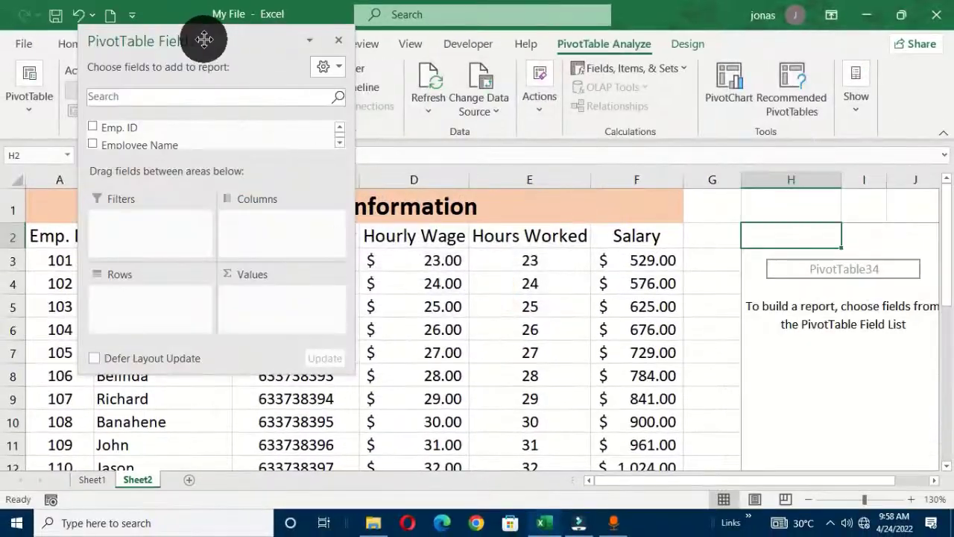
Reposition the floating PivotTable Fields pane over the Hours Worked and Salary columns
drag(204, 39, 429, 64)
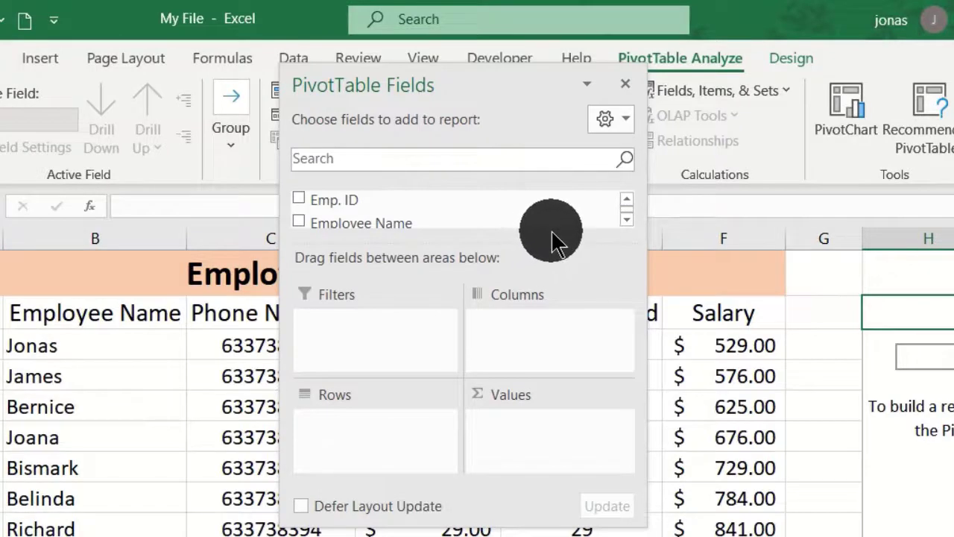
drag(494, 79, 342, 79)
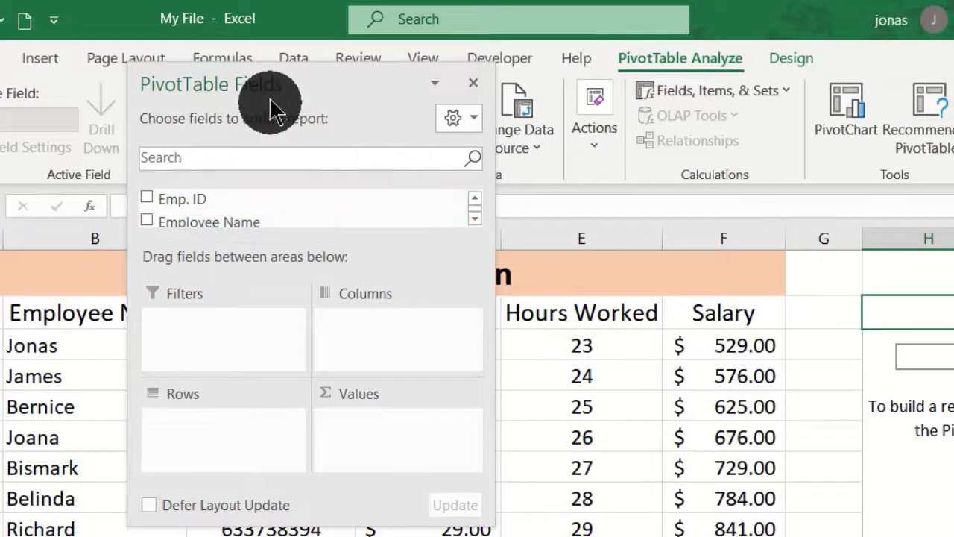
drag(279, 86, 264, 85)
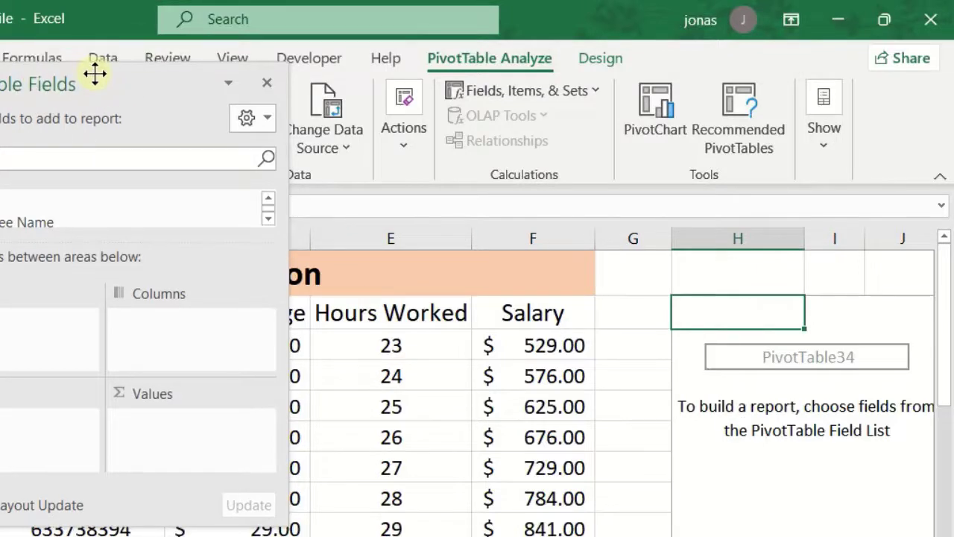
drag(96, 74, 68, 45)
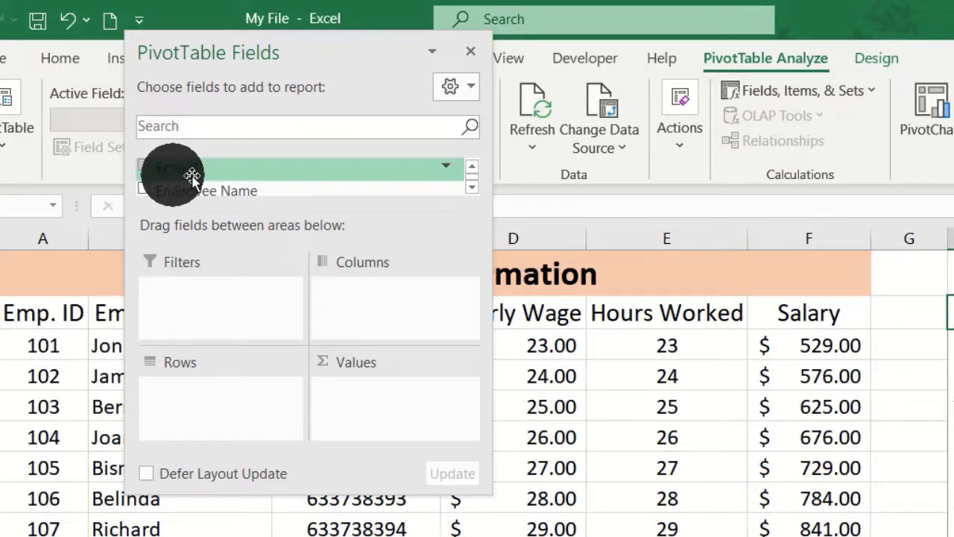
drag(249, 51, 358, 47)
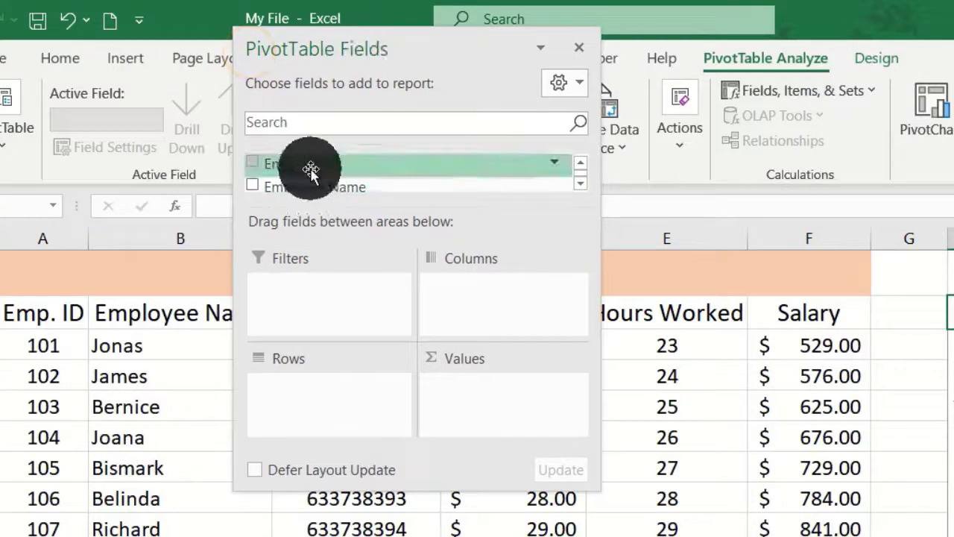
click(581, 183)
drag(411, 38, 826, 25)
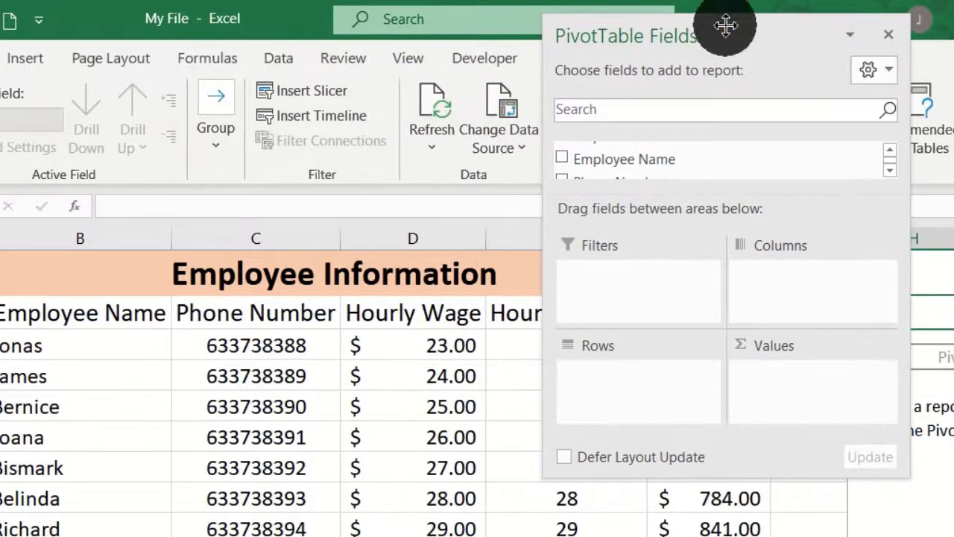
Look through the fields available for the PivotTable report, down to Salary and back to Employee Name
click(889, 170)
click(889, 171)
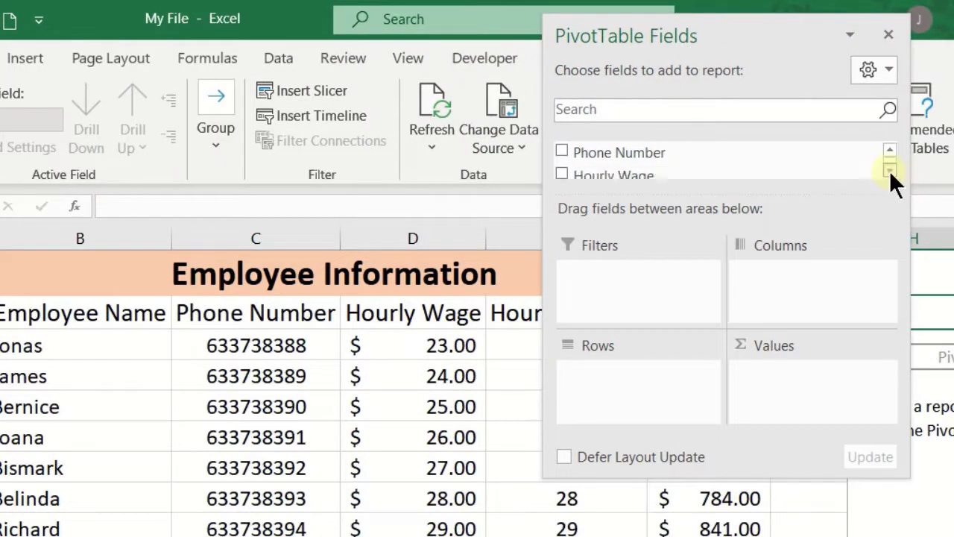
click(889, 170)
click(890, 169)
click(890, 169)
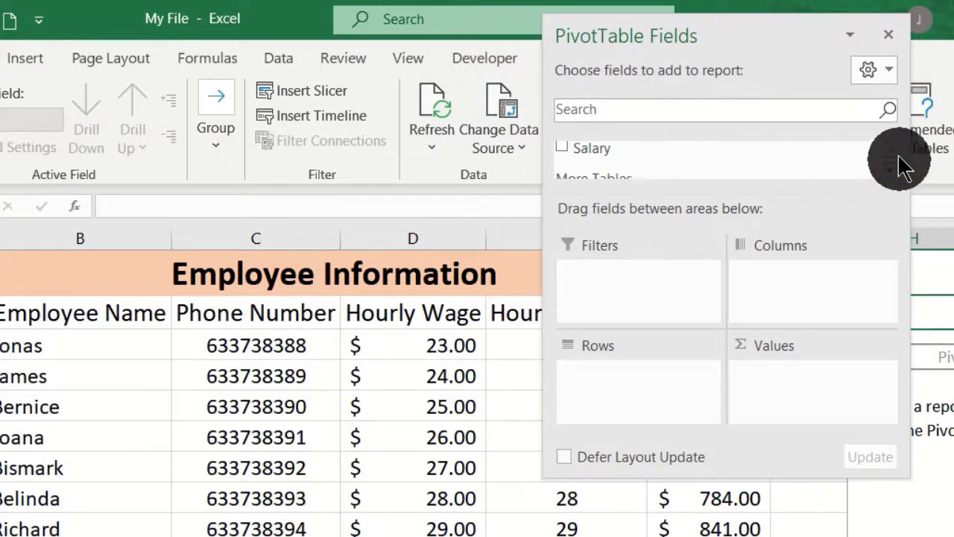
click(890, 150)
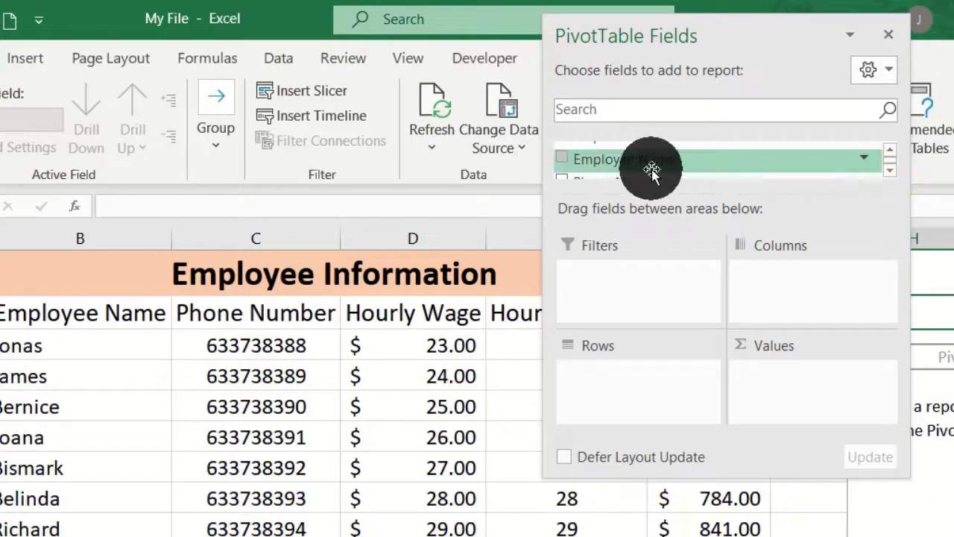
Add Employee Name as the PivotTable's report filter and close the PivotTable Fields pane
drag(647, 161, 630, 309)
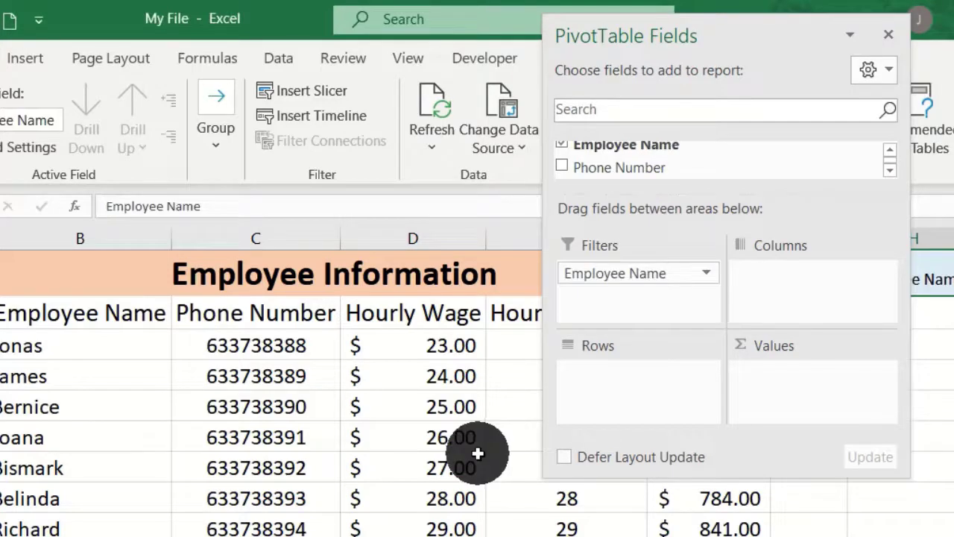
drag(761, 22, 278, 49)
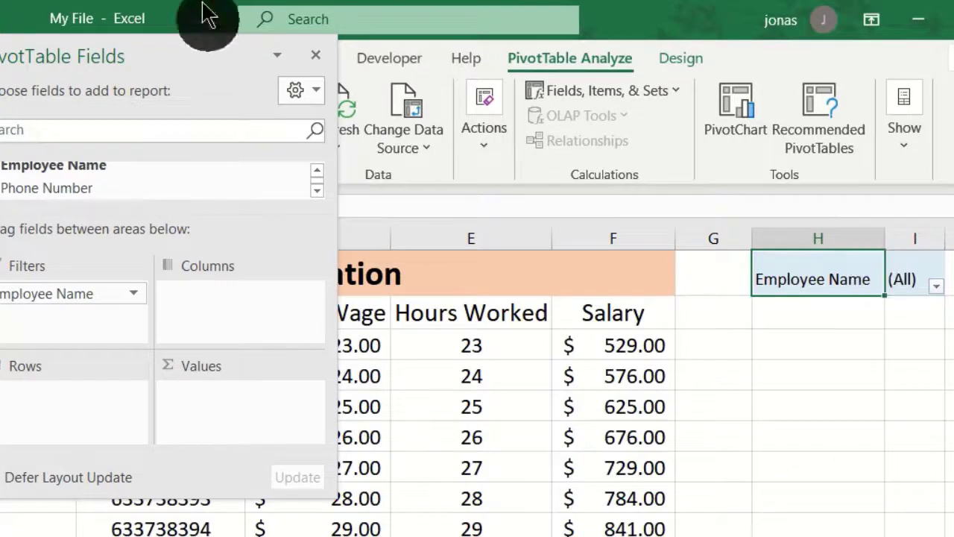
click(319, 59)
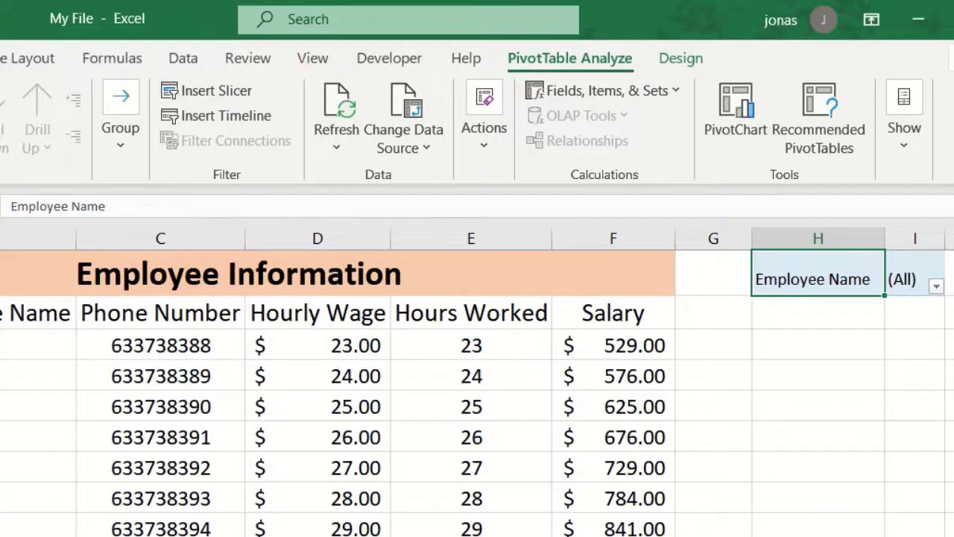
Look through the employee names offered by the Employee Name report filter and close the list without choosing one
scroll(477, 381, right, 1)
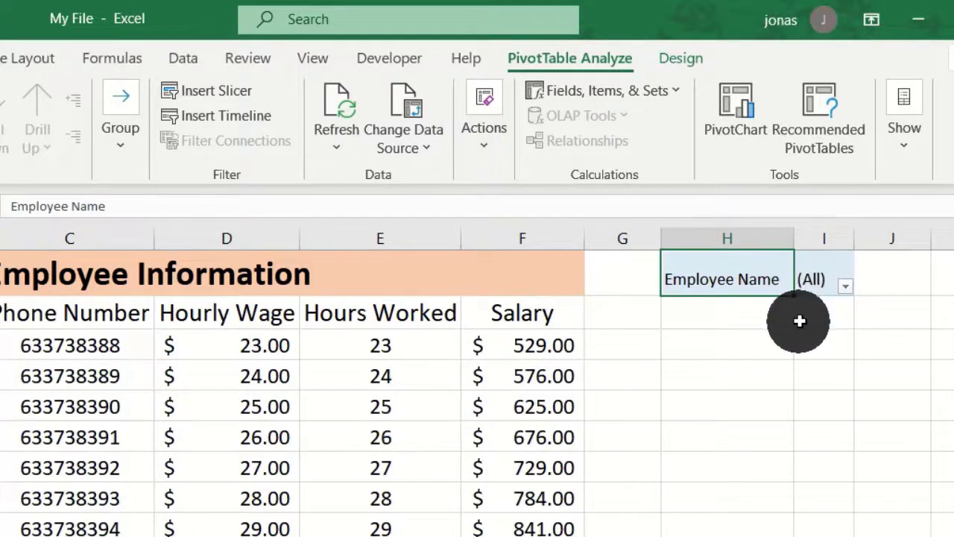
click(848, 296)
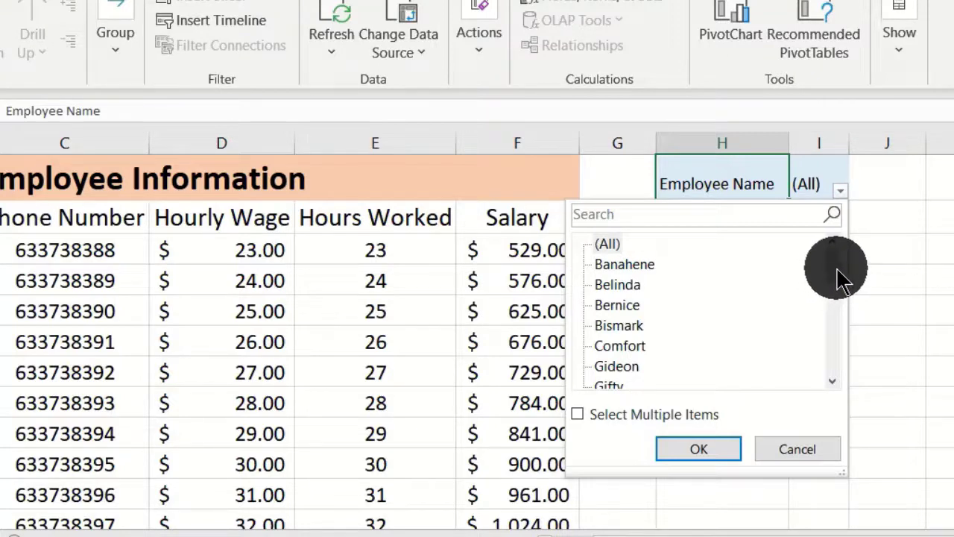
drag(839, 267, 839, 274)
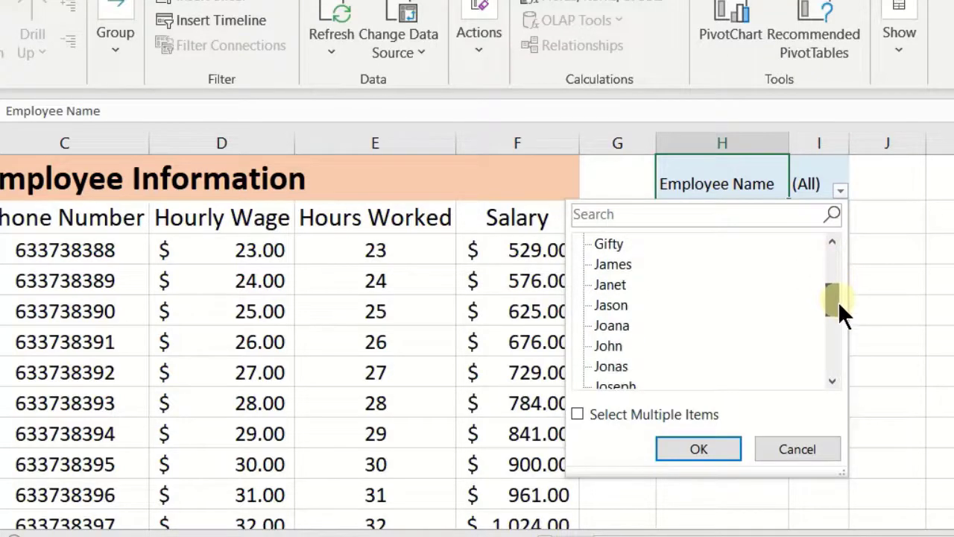
drag(845, 324, 837, 202)
mouse_move(843, 263)
mouse_down()
mouse_move(830, 365)
mouse_move(826, 258)
mouse_up()
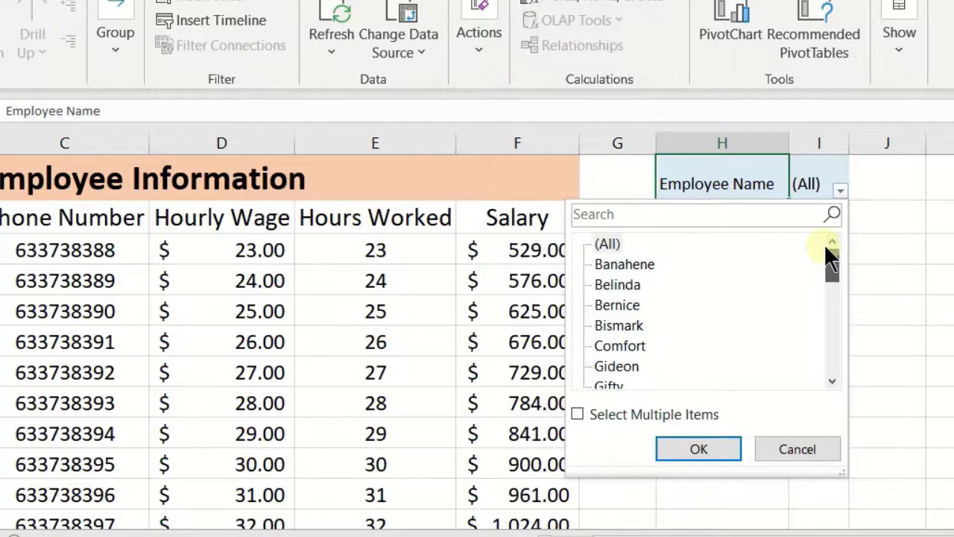
click(838, 191)
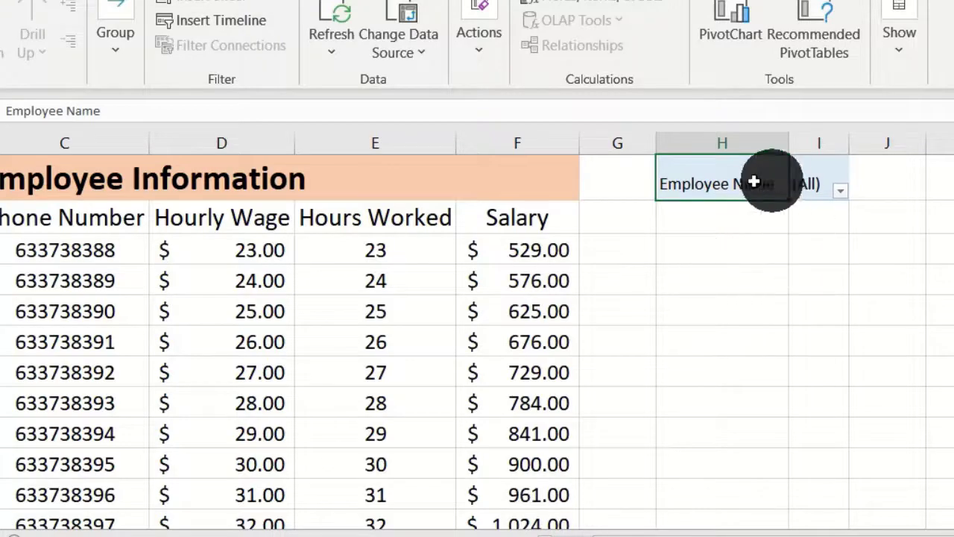
Generate a separate worksheet for every employee by showing the PivotTable's report filter pages of Employee Name
click(718, 182)
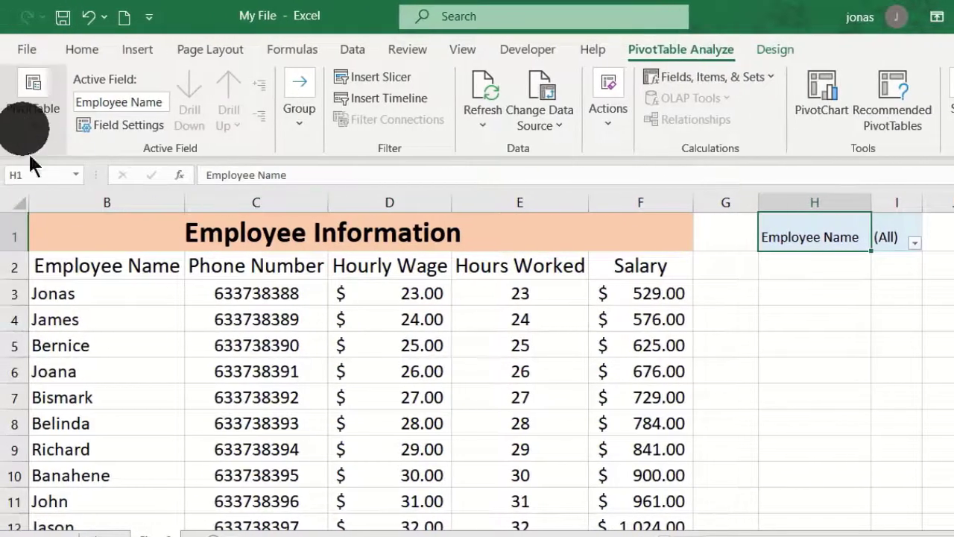
click(32, 128)
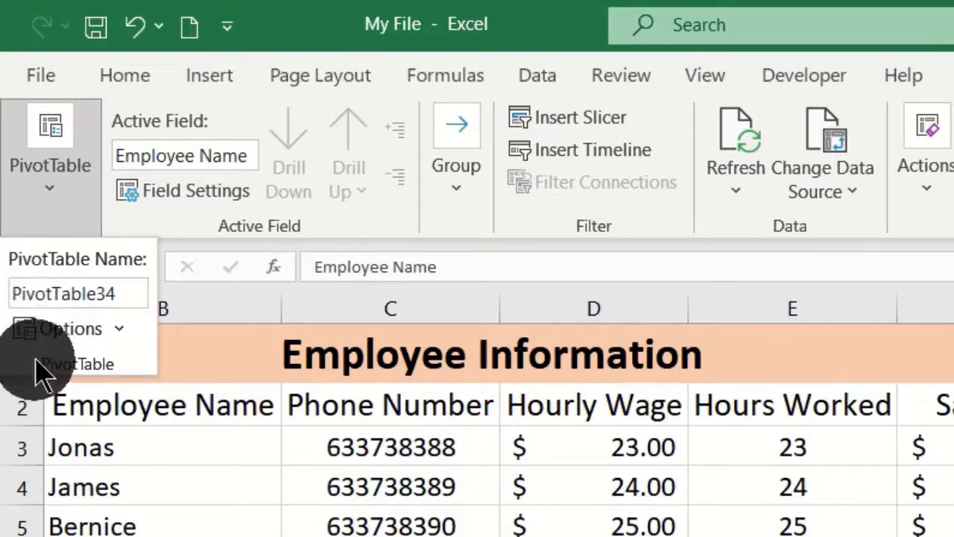
click(119, 330)
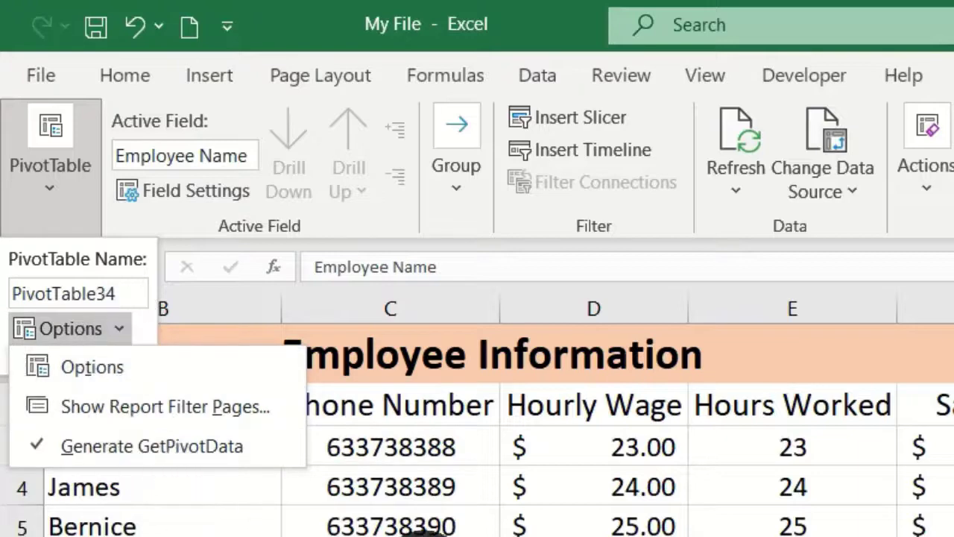
click(54, 370)
click(105, 408)
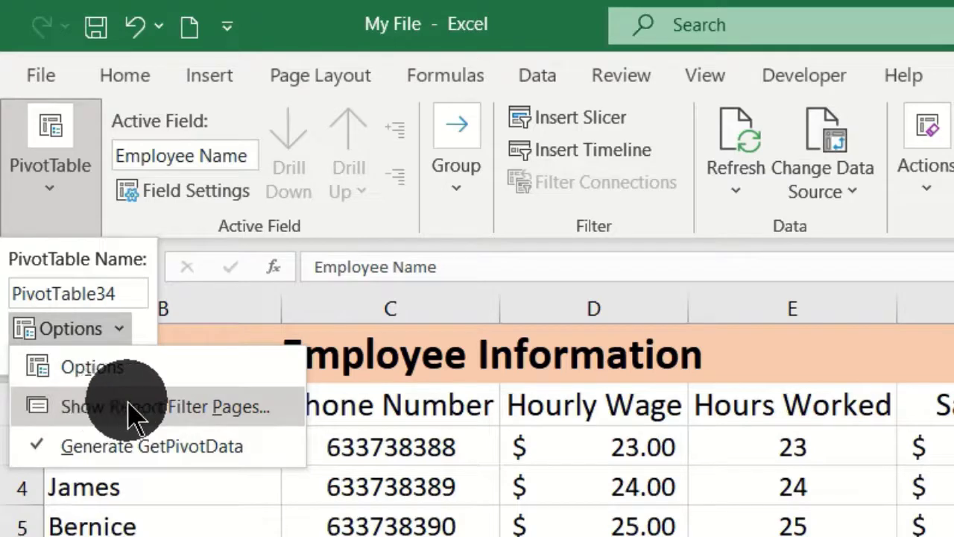
click(132, 410)
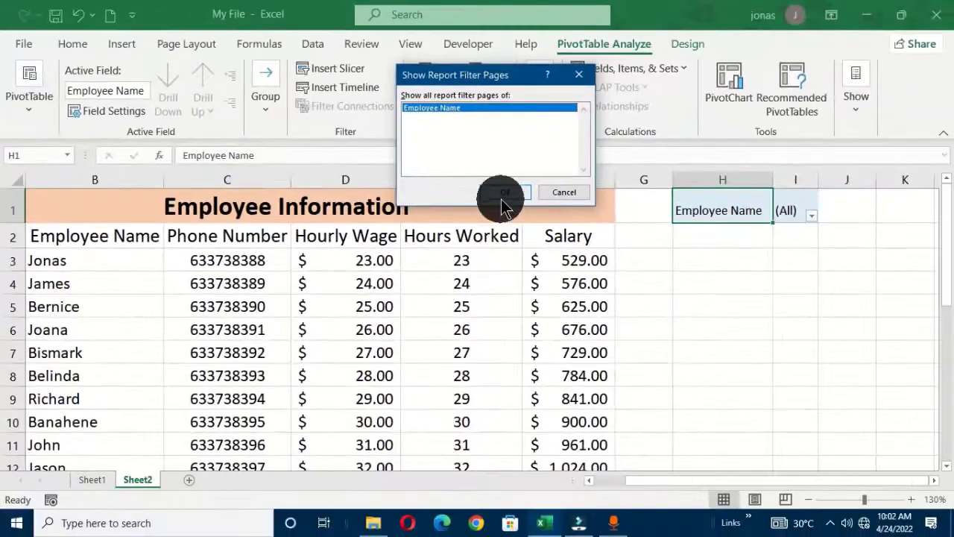
click(501, 198)
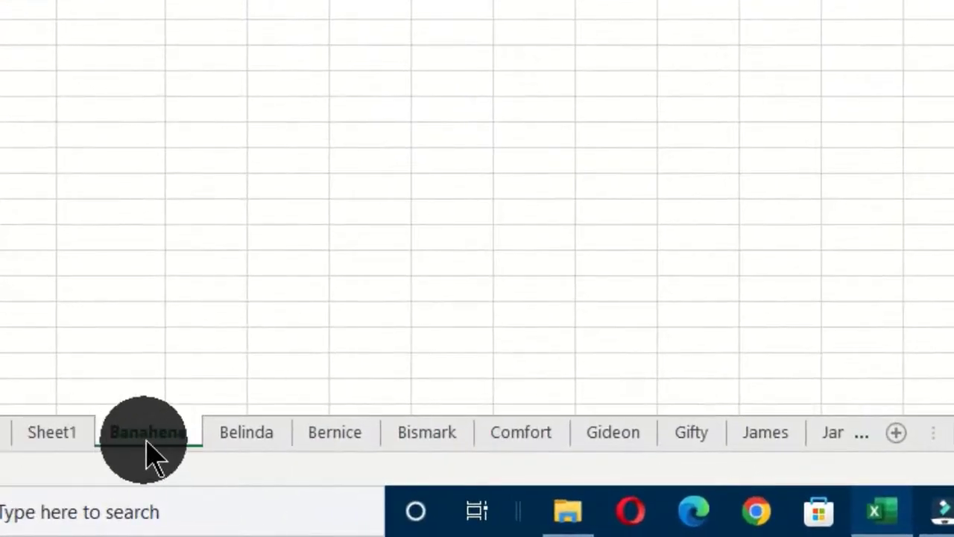
Check the generated employee worksheets one after another, comparing the filter entry in row 1 with each sheet's name
click(171, 445)
click(228, 440)
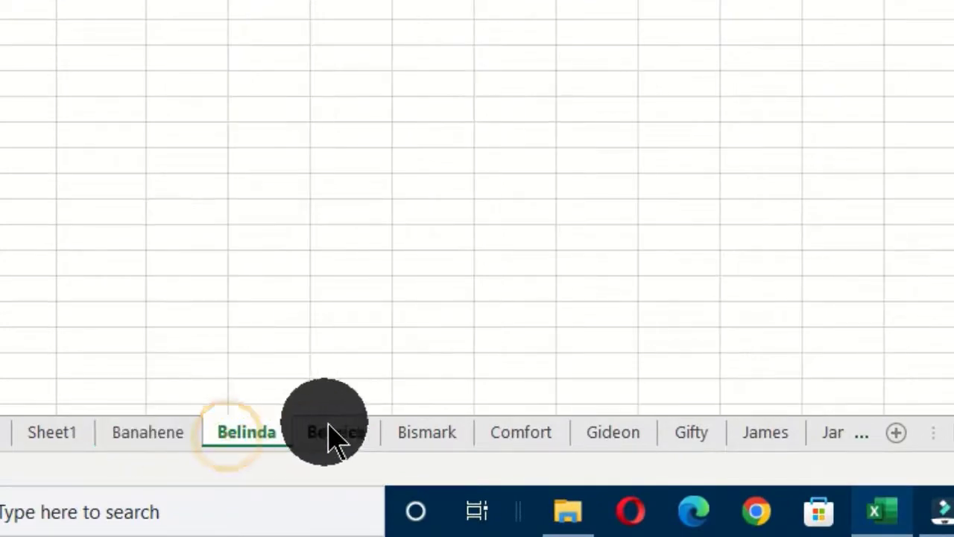
click(336, 439)
click(436, 446)
click(496, 444)
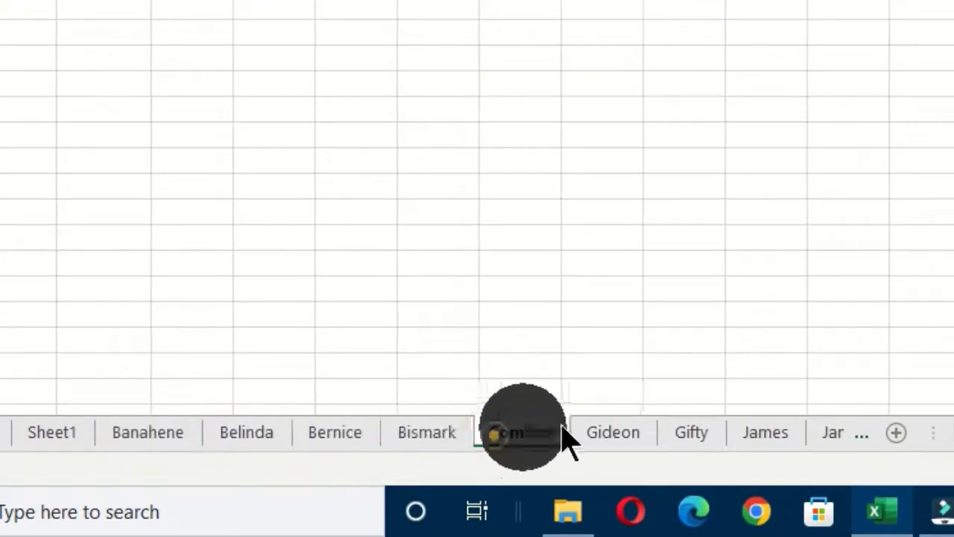
click(623, 440)
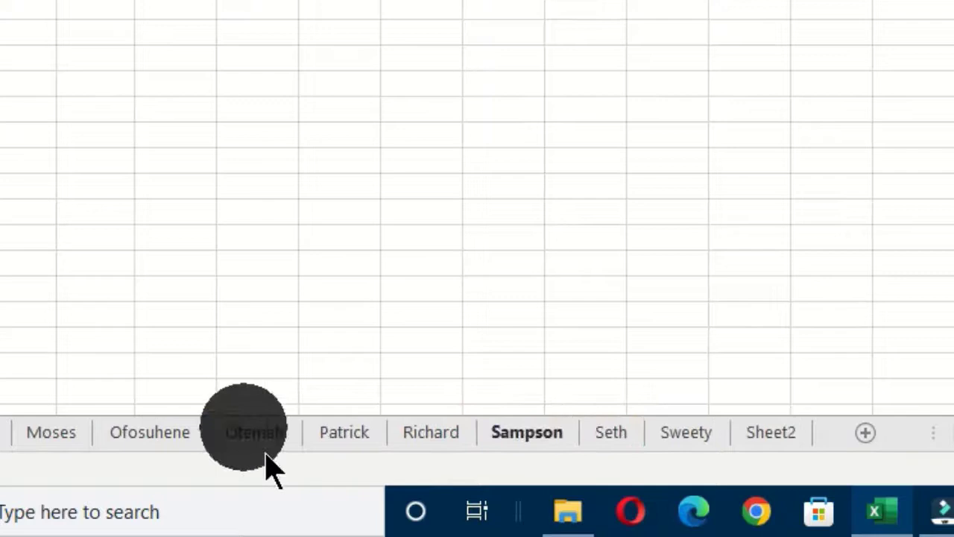
click(373, 443)
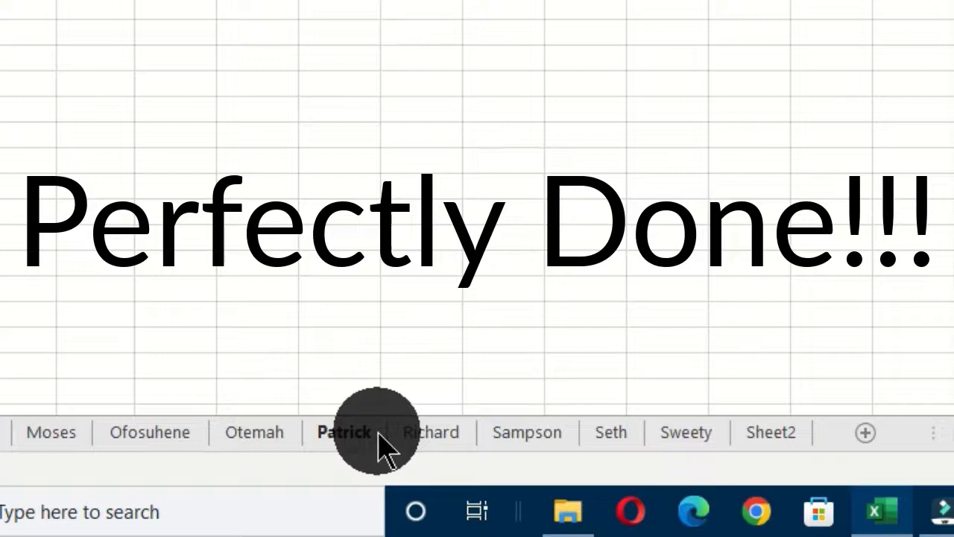
click(51, 436)
click(142, 436)
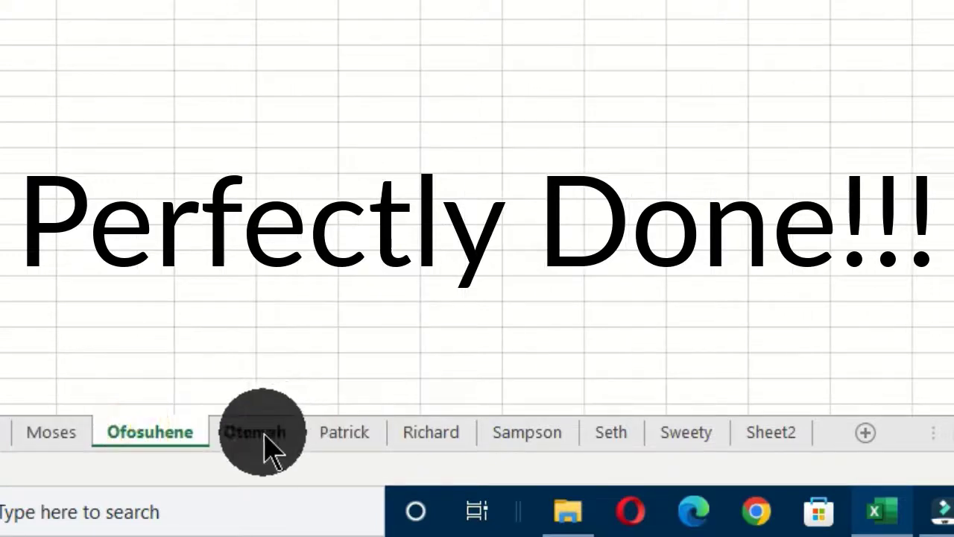
click(257, 436)
click(350, 435)
click(431, 434)
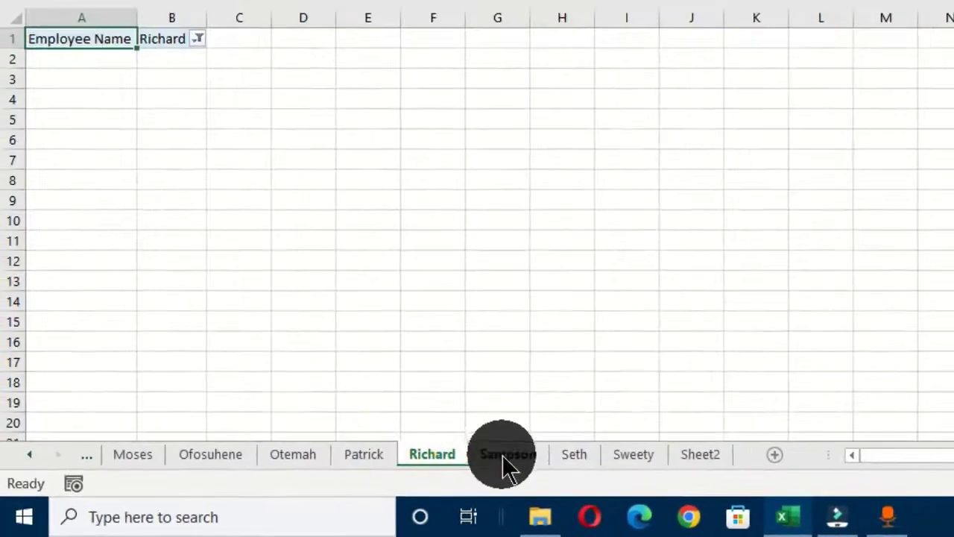
click(527, 435)
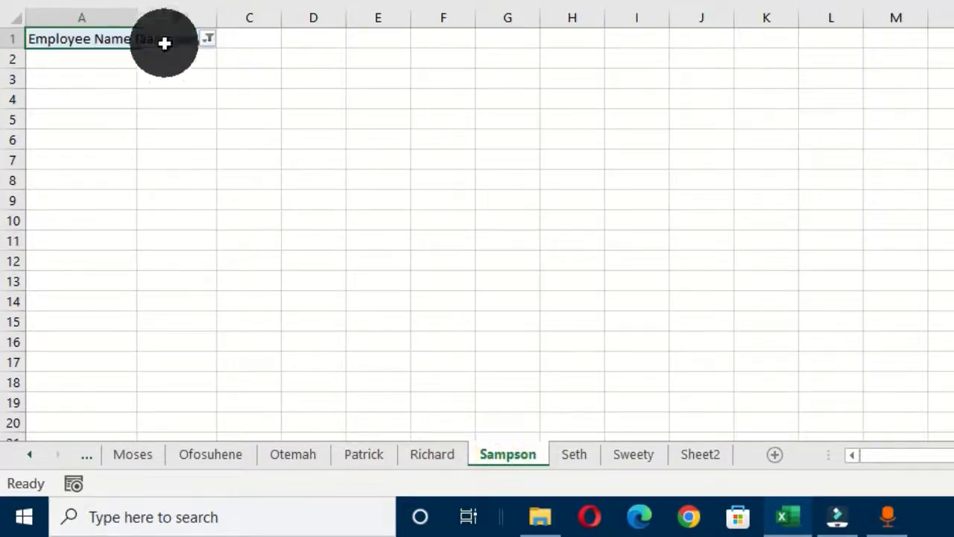
click(580, 454)
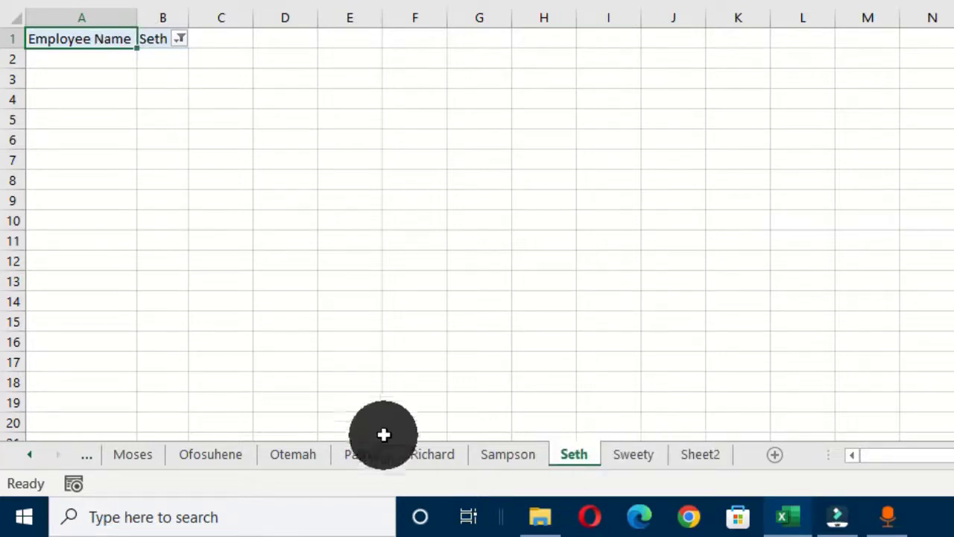
Group all worksheets of the workbook, excluding Sheet2 and Sheet1 from the group
click(216, 453)
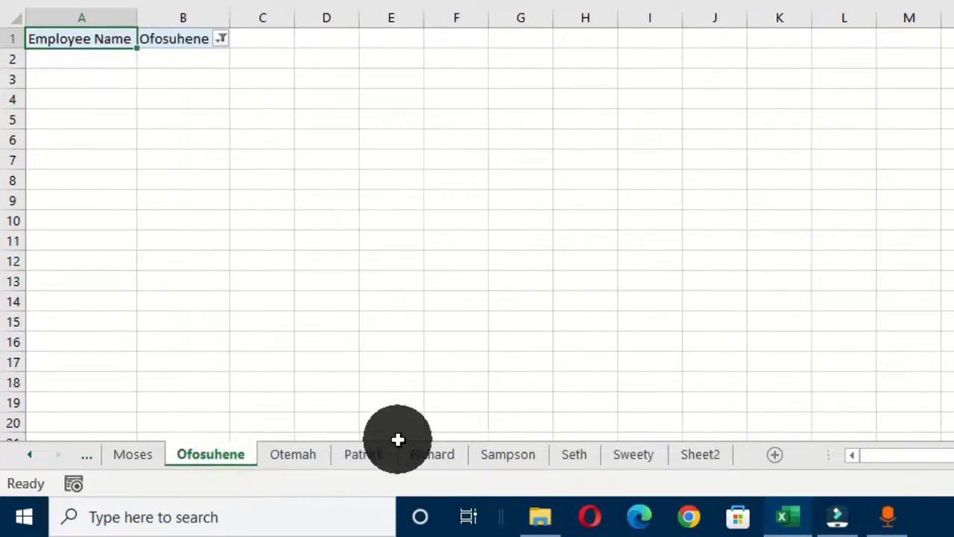
right_click(210, 454)
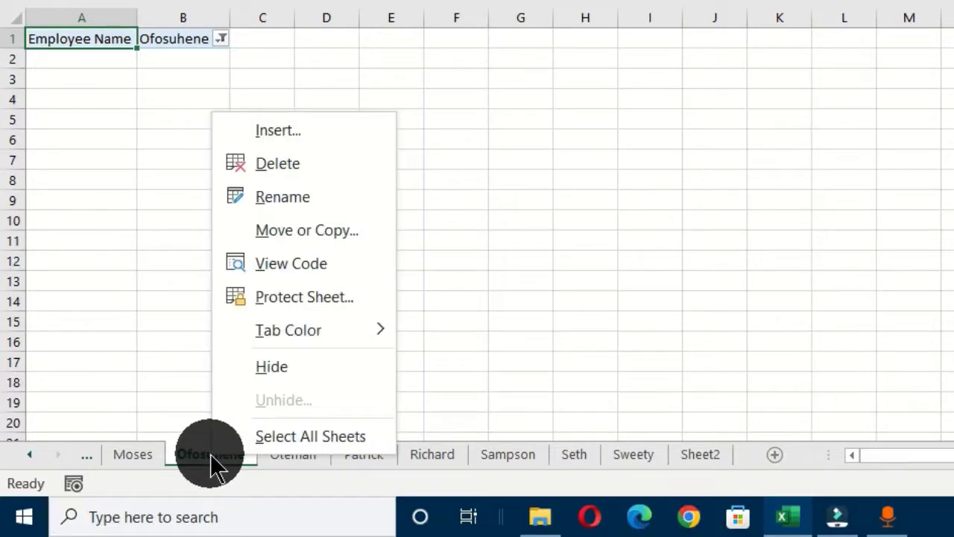
click(311, 436)
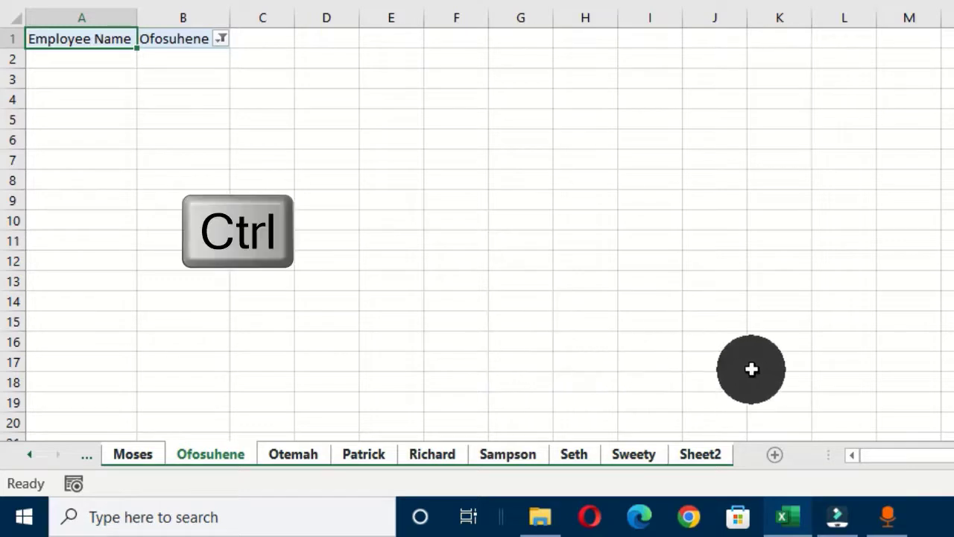
ctrl+click(705, 457)
ctrl+click(705, 457)
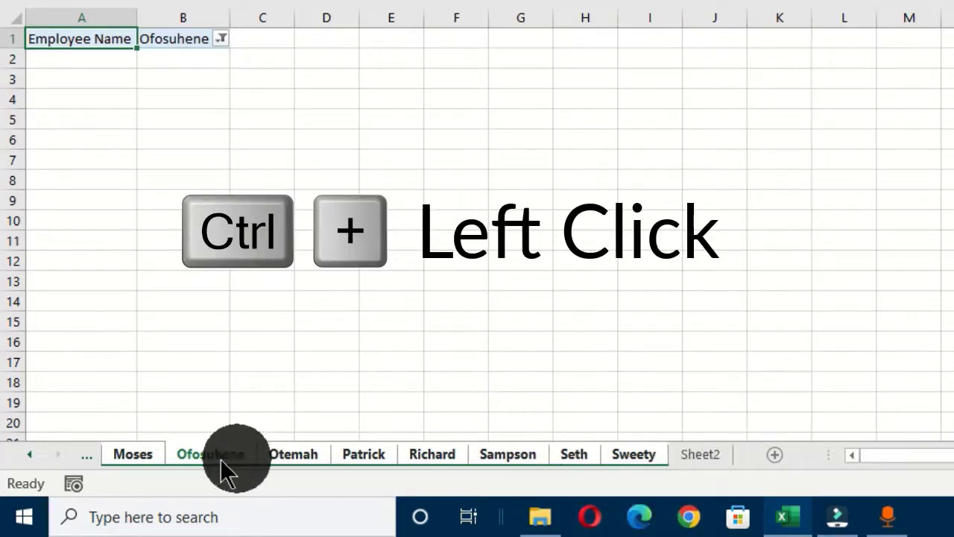
click(34, 456)
click(36, 457)
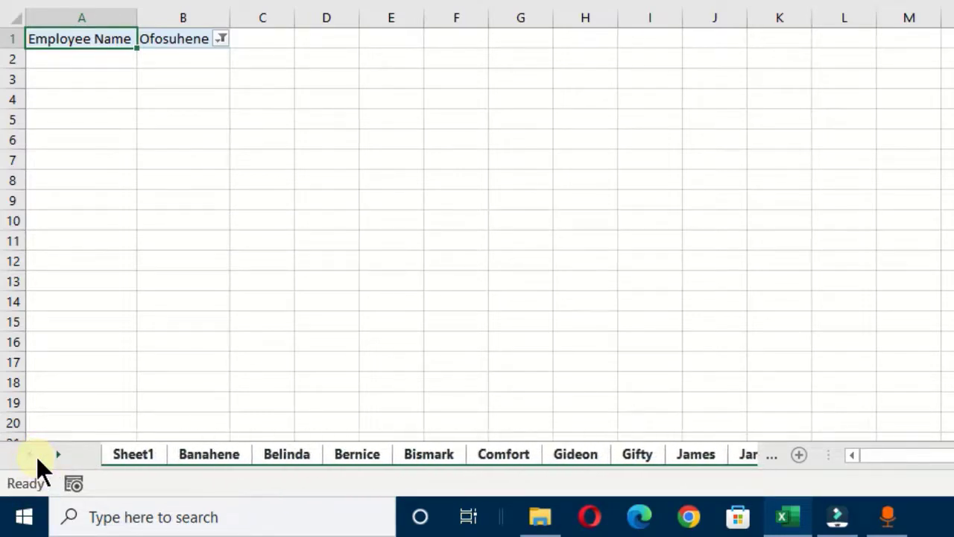
ctrl+click(128, 454)
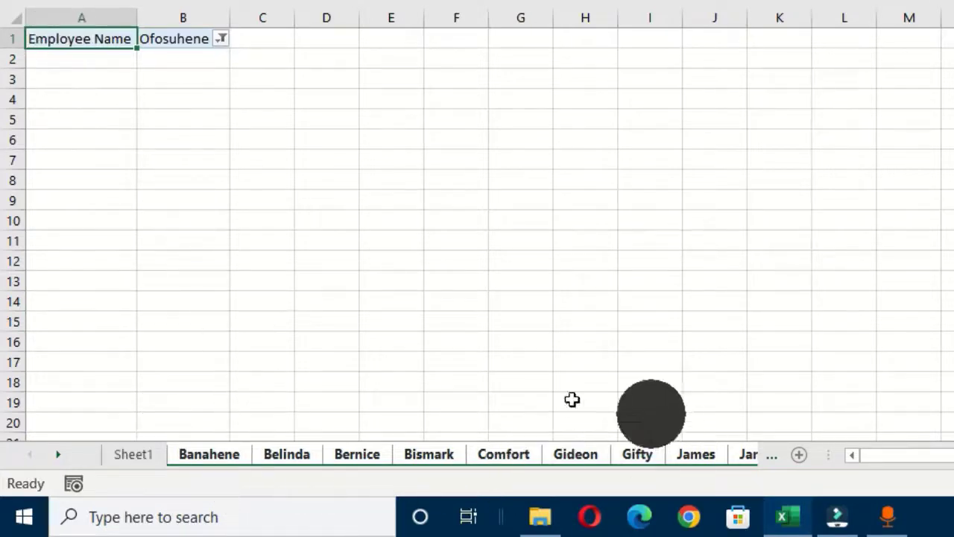
Delete the PivotTable filter cells A1:B1 from all grouped employee worksheets at once and ungroup the sheets
drag(71, 36, 207, 29)
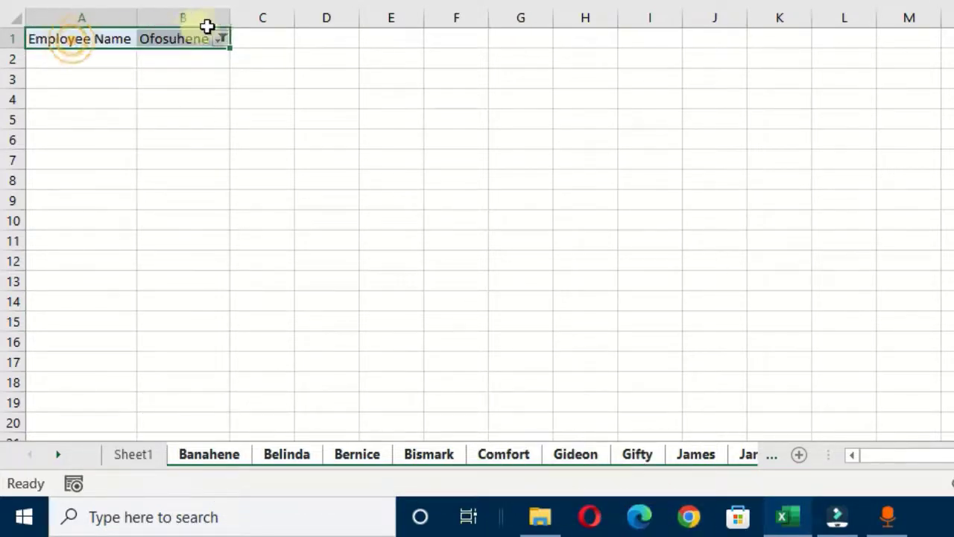
key(Delete)
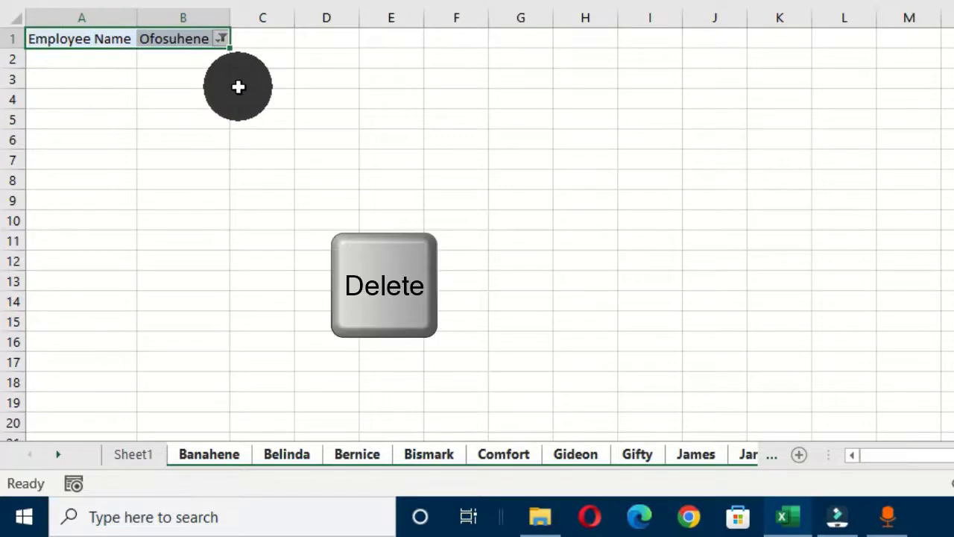
click(430, 235)
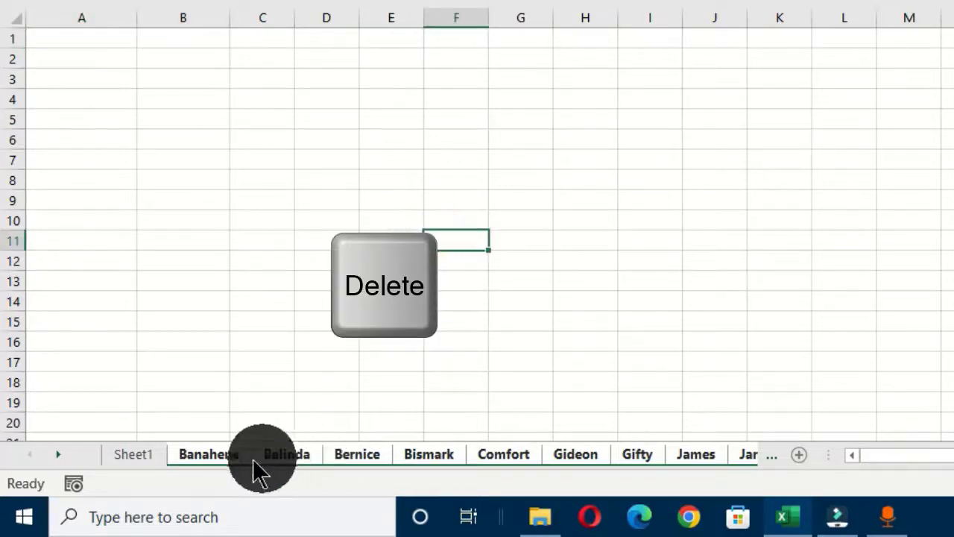
click(132, 454)
Go through the individual employee worksheets to check whether the filter cells in row 1 are cleared
click(207, 455)
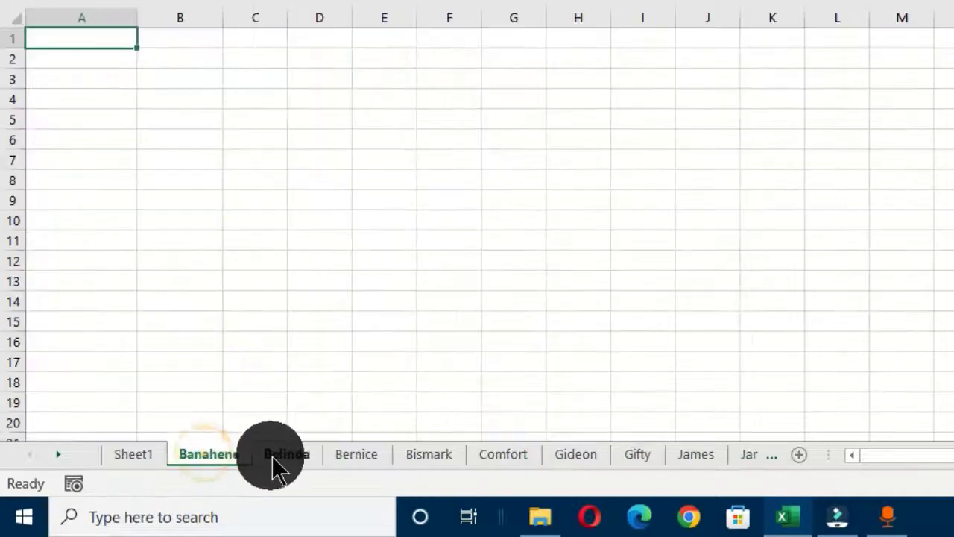
click(282, 456)
click(365, 456)
click(431, 456)
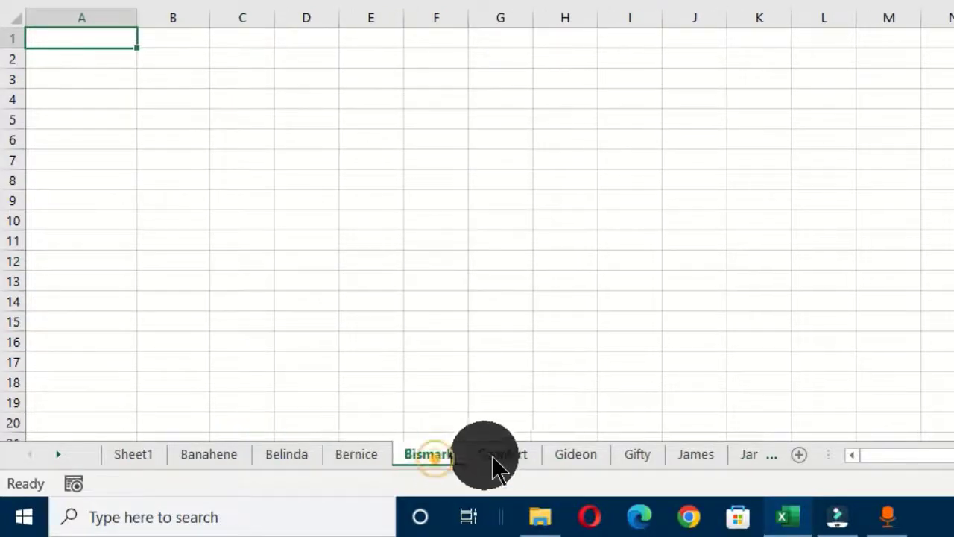
click(495, 456)
click(575, 456)
click(637, 456)
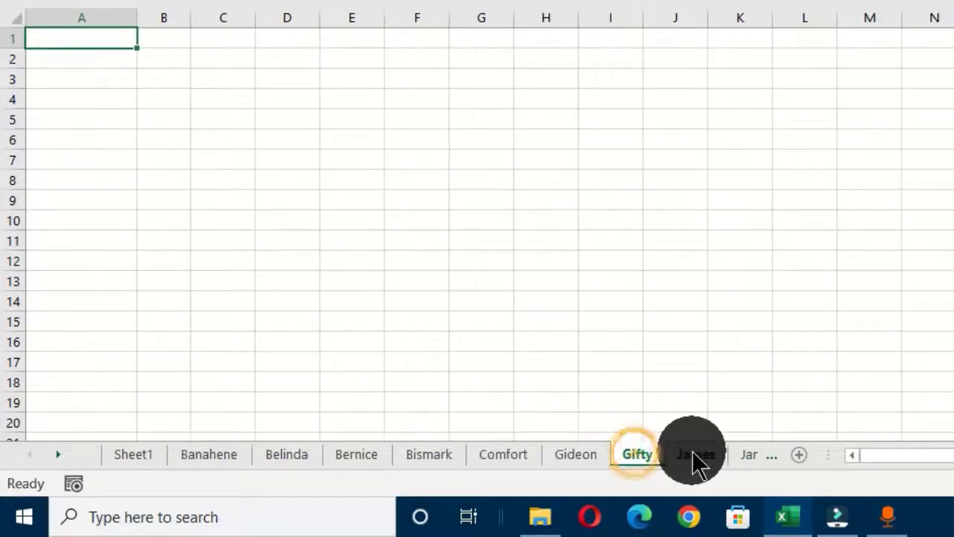
click(693, 456)
click(761, 455)
click(749, 458)
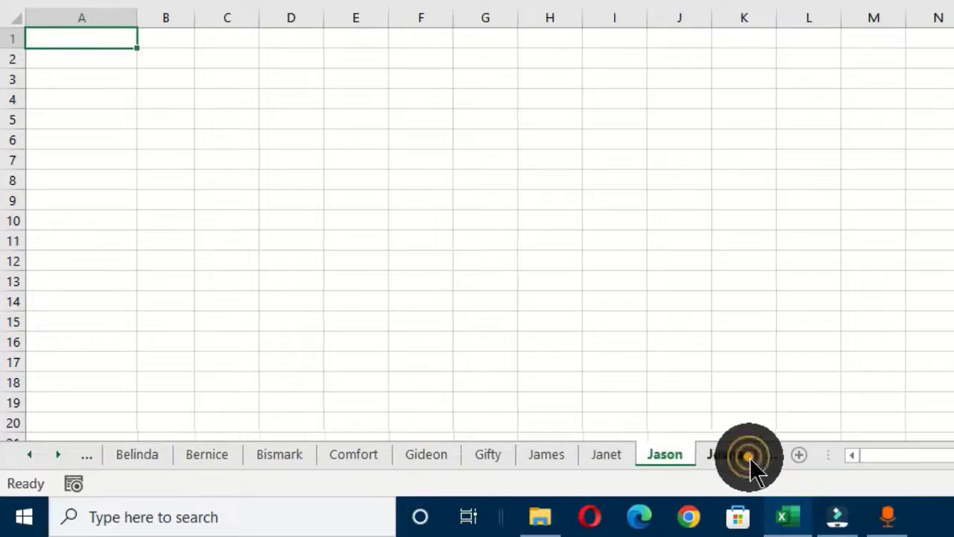
click(729, 456)
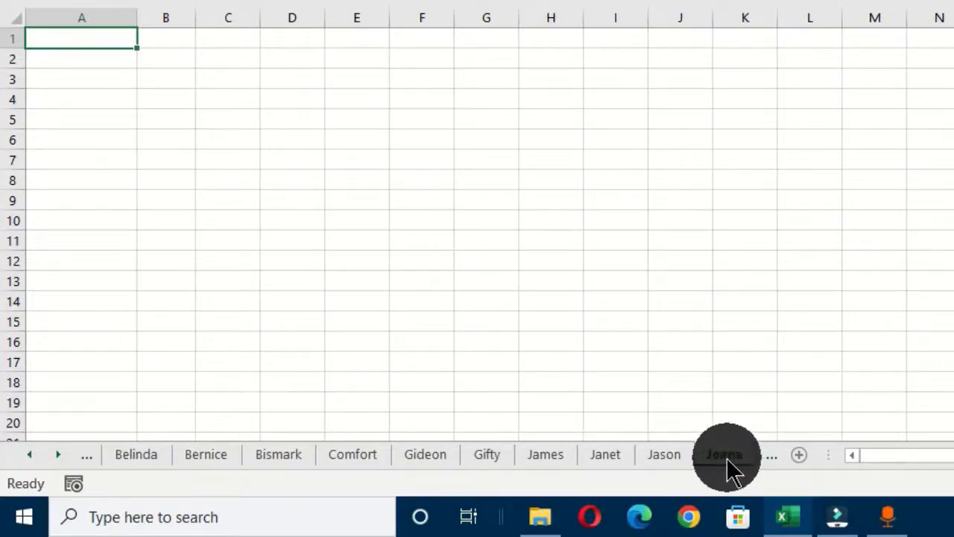
click(665, 456)
click(603, 458)
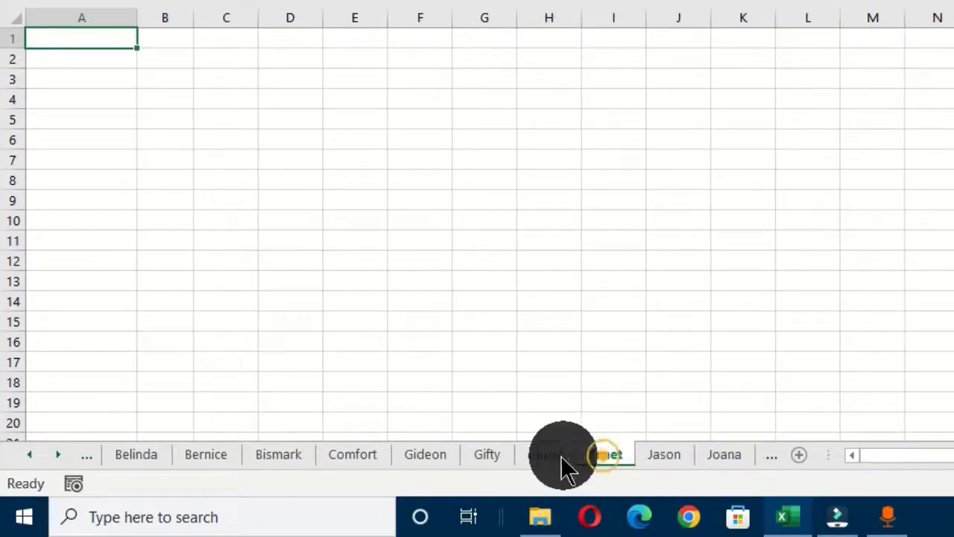
click(544, 456)
click(427, 455)
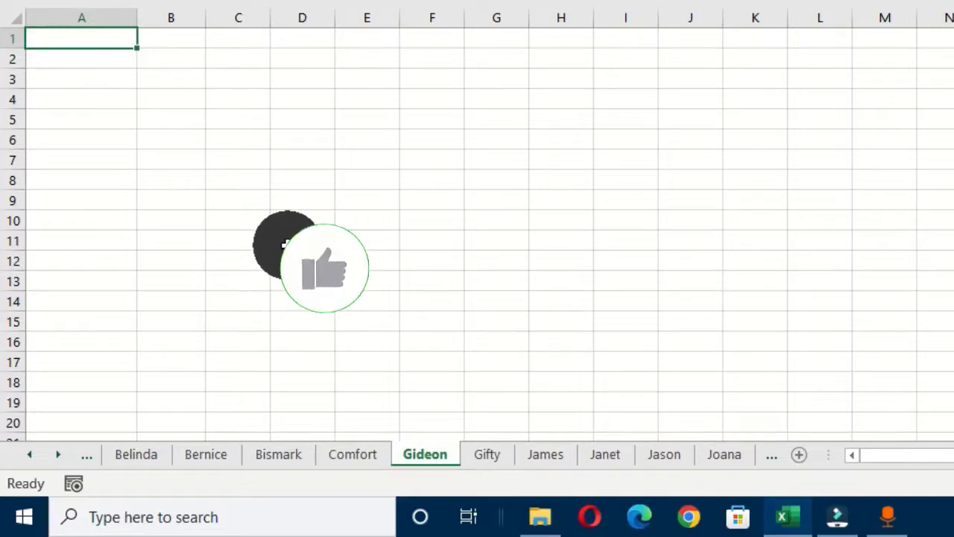